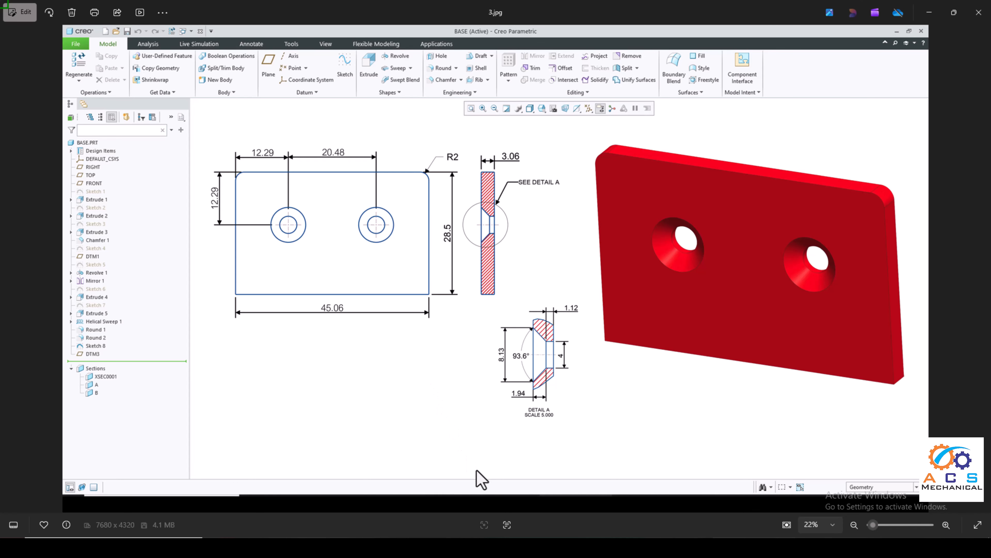
Switch to Creo Parametric and set the working directory to the Bench_Vice_Aseembly_In_Creo folder on the Desktop
{"action": "left_click", "coordinate": [506, 548]}
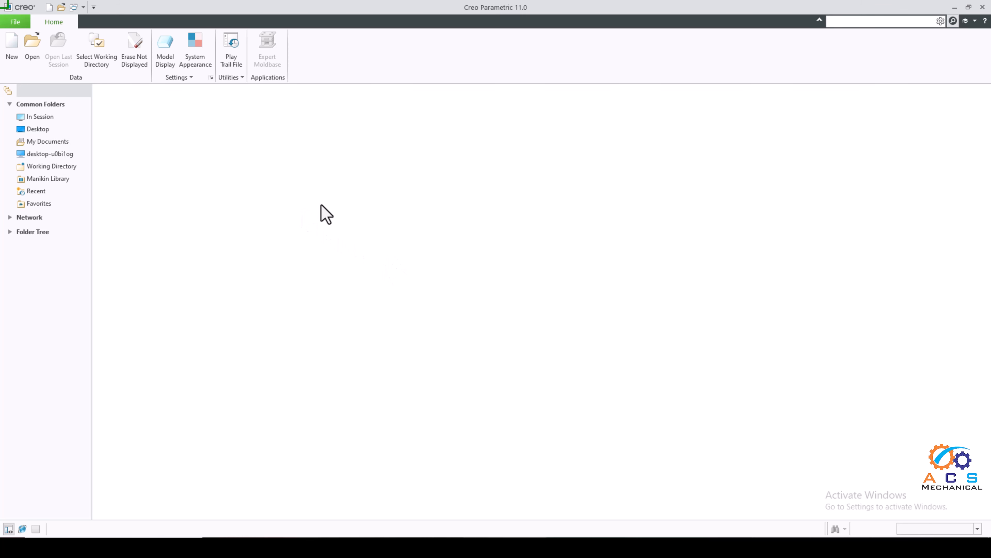
{"action": "left_click", "coordinate": [98, 53]}
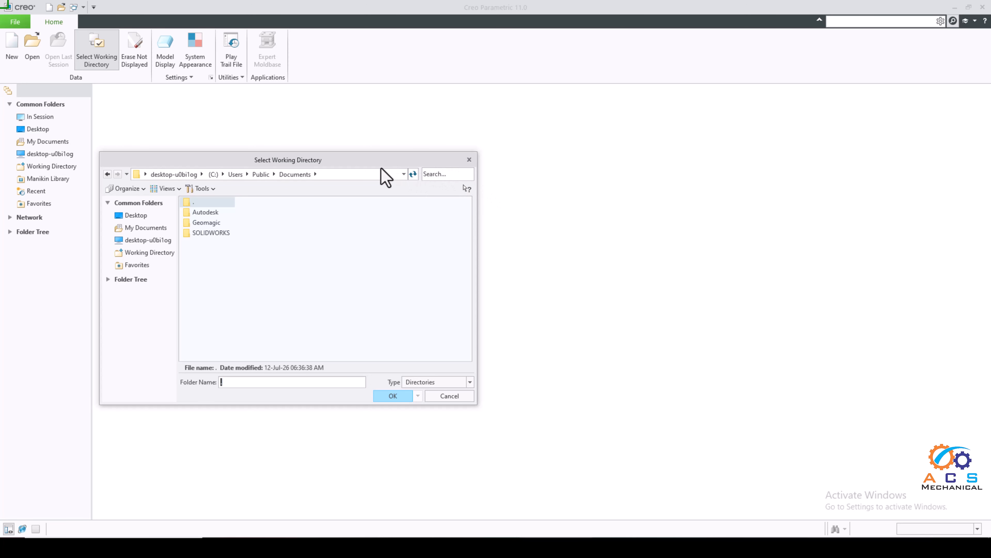
{"action": "left_click", "coordinate": [285, 217]}
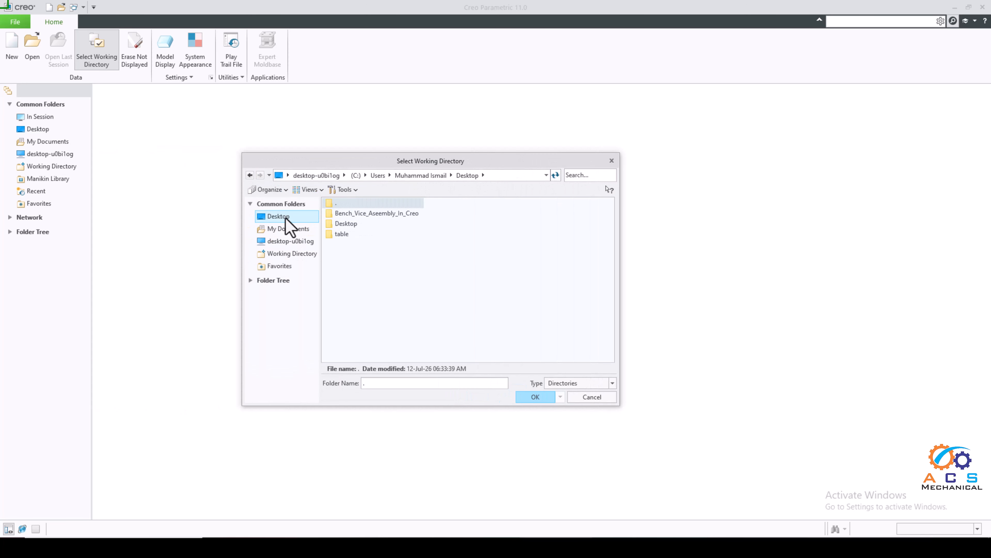
{"action": "double_click", "coordinate": [378, 219]}
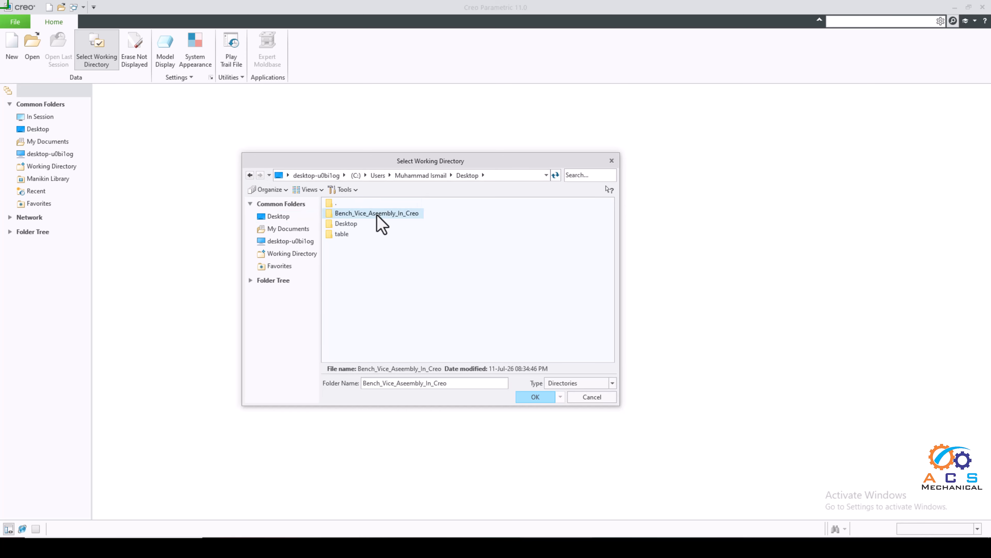
{"action": "left_click", "coordinate": [532, 398]}
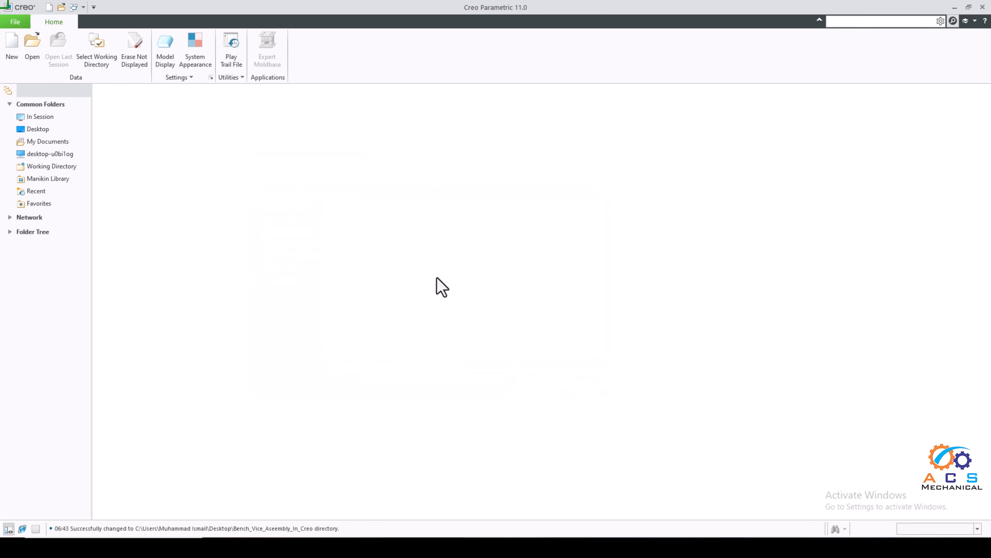
Open the drawing bench_vice_assembly_drawings.drw from the working directory
{"action": "left_click", "coordinate": [32, 50]}
{"action": "left_click_drag", "start_coordinate": [421, 161], "coordinate": [463, 170]}
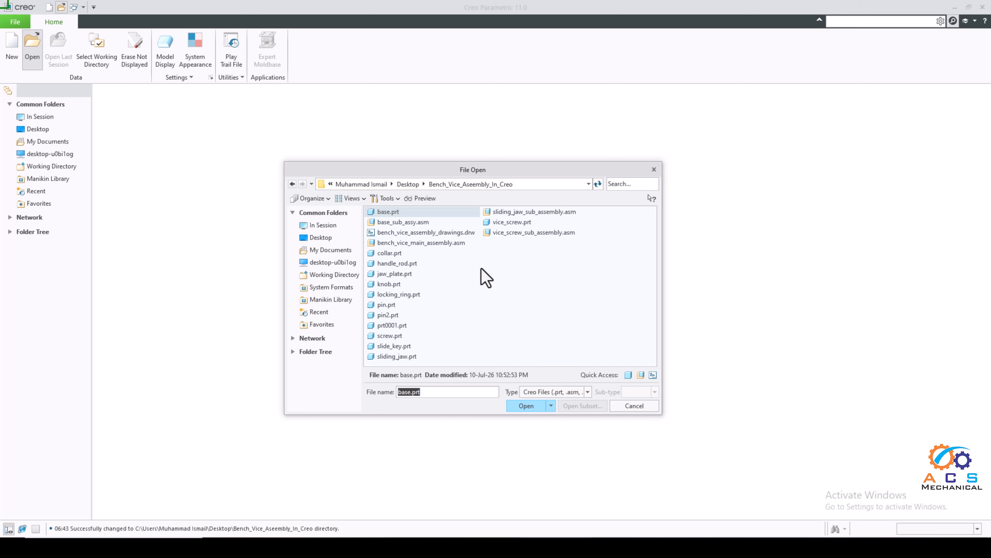
{"action": "left_click", "coordinate": [435, 233]}
{"action": "left_click", "coordinate": [527, 407]}
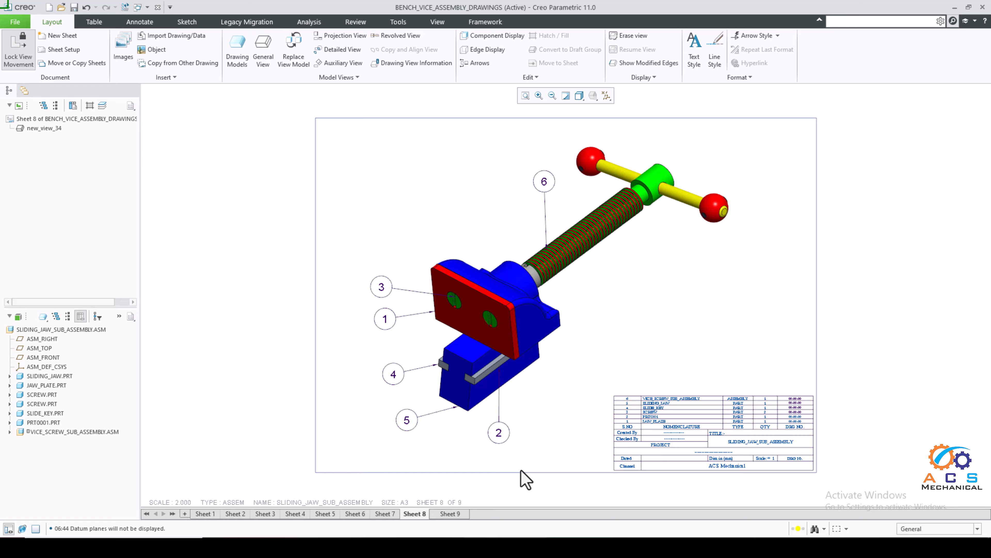
Examine the dimensioned views on Sheet 9 and the ballooned sliding jaw sub-assembly with its parts list on Sheet 8
{"action": "left_click", "coordinate": [445, 514]}
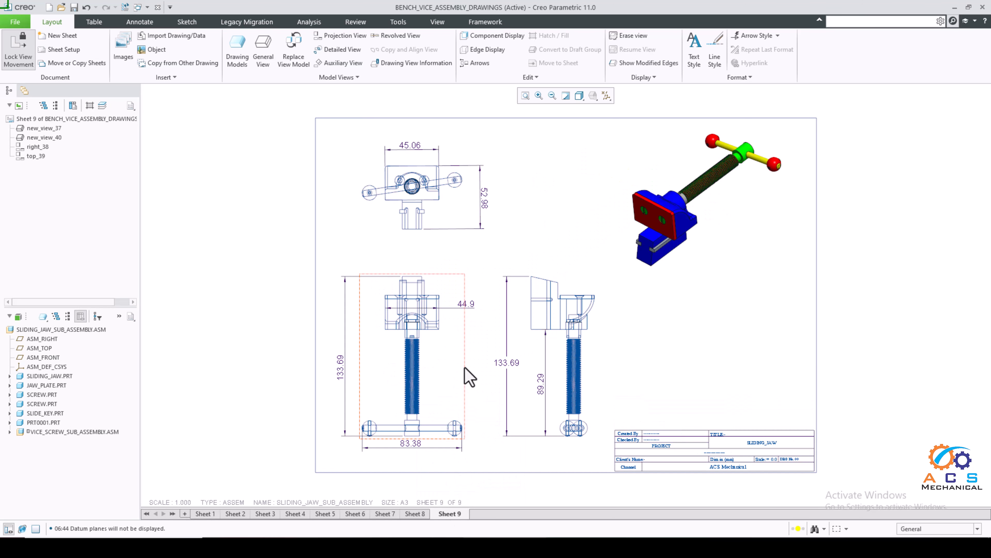
{"action": "scroll", "coordinate": [541, 323], "scroll_direction": "down", "scroll_amount": 1}
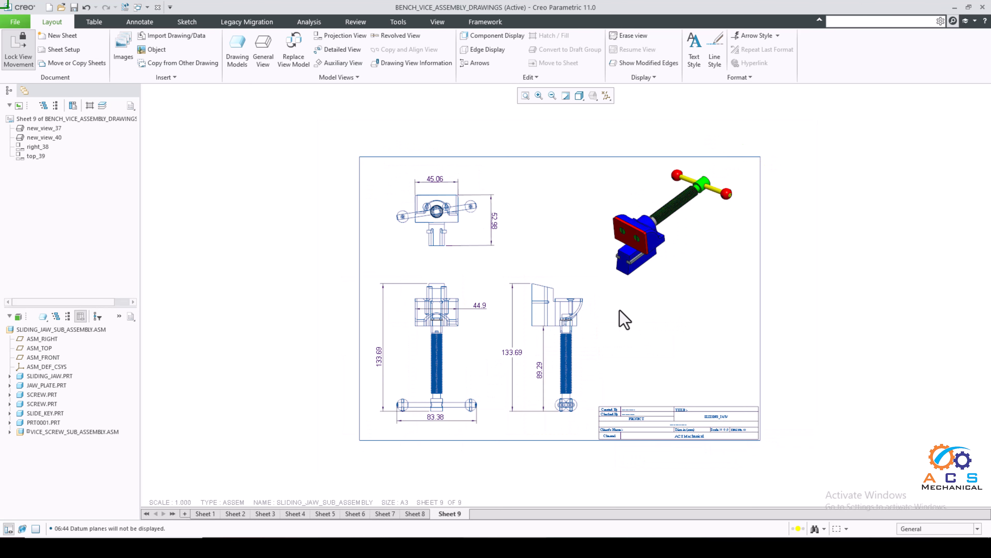
{"action": "scroll", "coordinate": [625, 315], "scroll_direction": "up", "scroll_amount": 1}
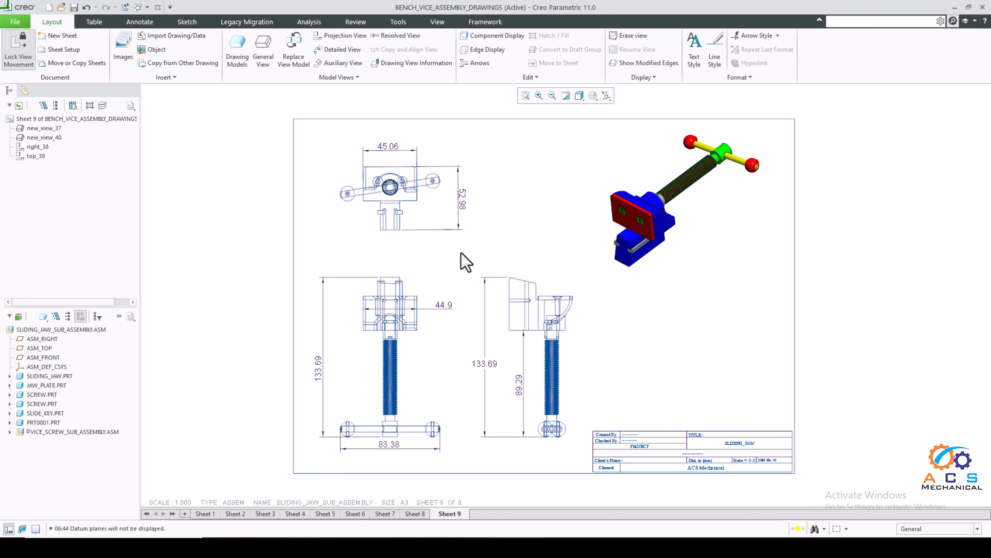
{"action": "left_click", "coordinate": [420, 515]}
{"action": "scroll", "coordinate": [482, 381], "scroll_direction": "down", "scroll_amount": 1}
{"action": "scroll", "coordinate": [600, 443], "scroll_direction": "up", "scroll_amount": 6}
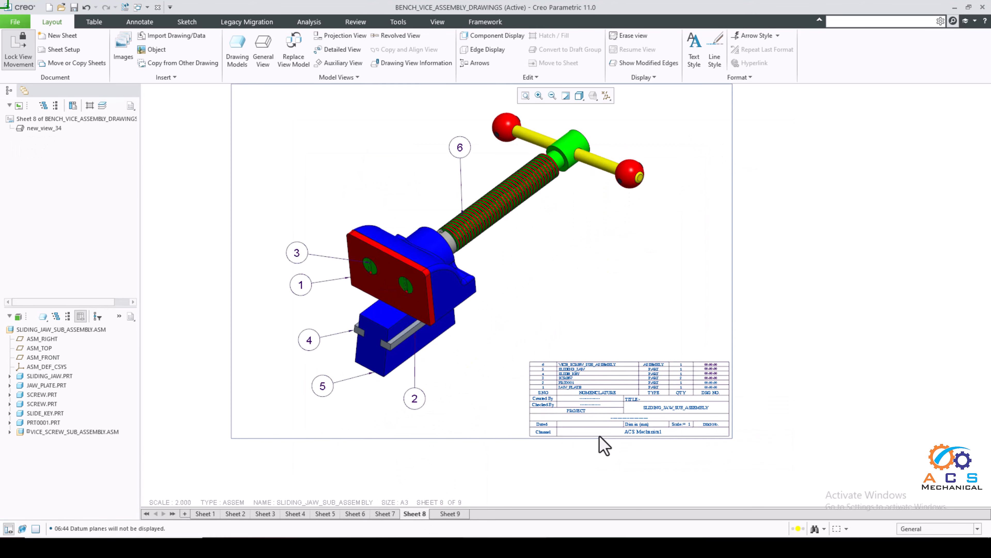
{"action": "scroll", "coordinate": [609, 395], "scroll_direction": "up", "scroll_amount": 2}
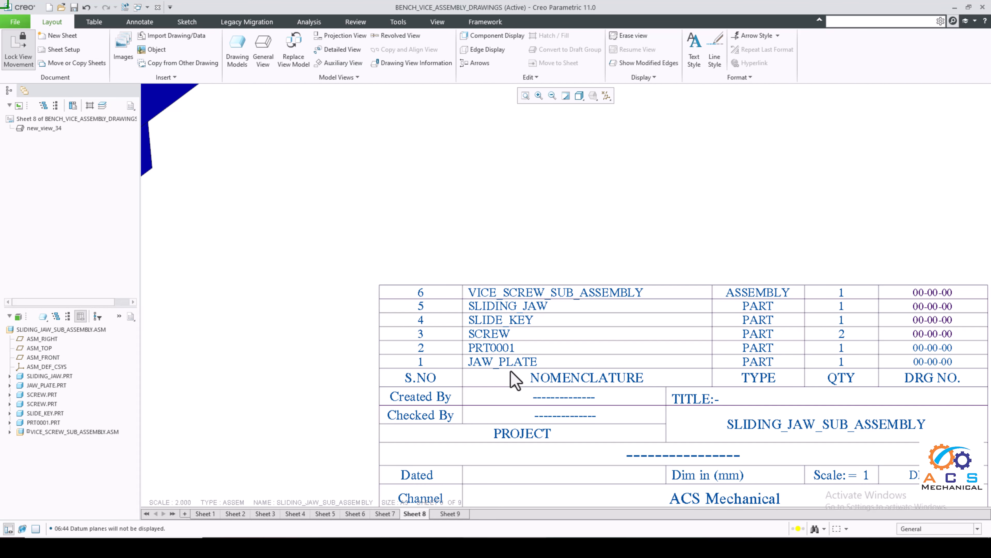
{"action": "scroll", "coordinate": [505, 383], "scroll_direction": "down", "scroll_amount": 5}
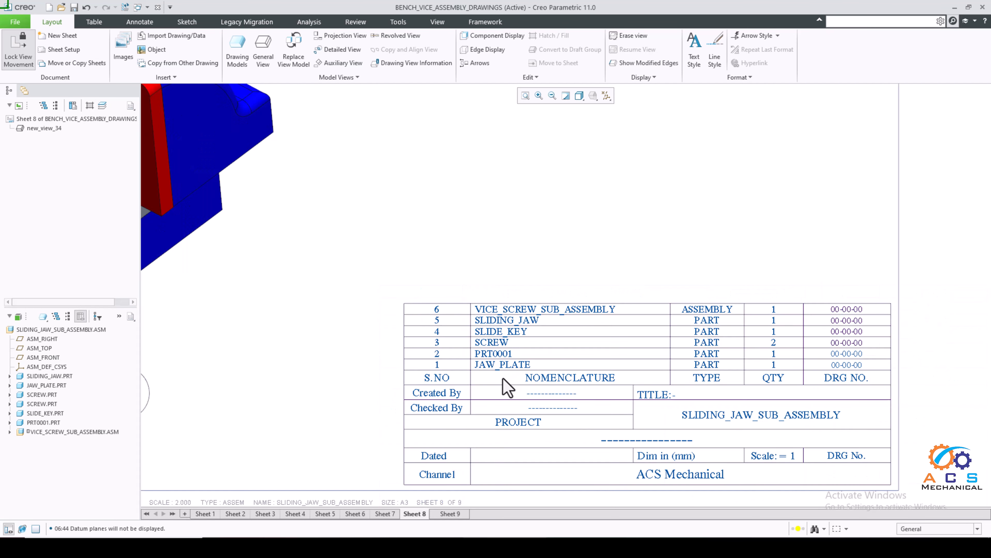
{"action": "scroll", "coordinate": [502, 378], "scroll_direction": "down", "scroll_amount": 3}
{"action": "scroll", "coordinate": [448, 332], "scroll_direction": "up", "scroll_amount": 3}
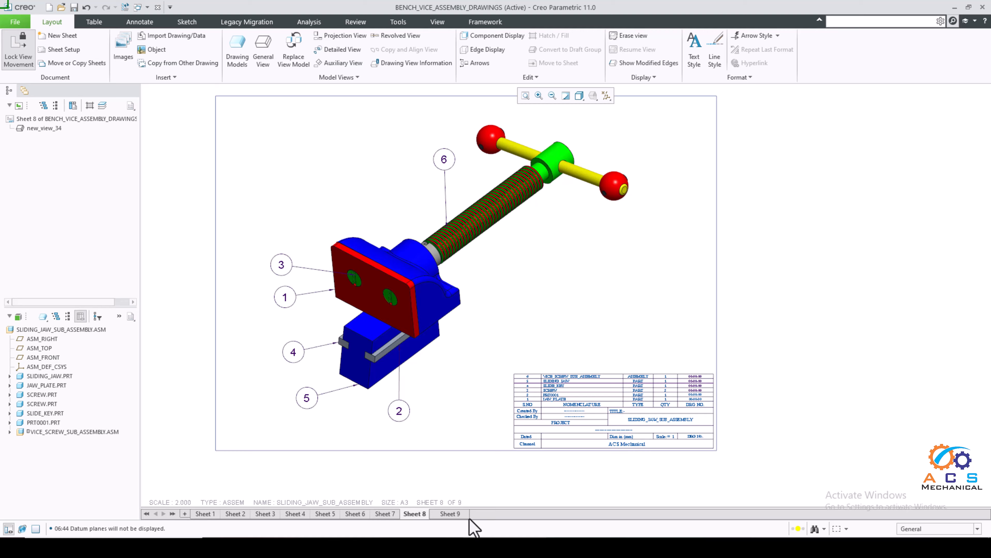
Add a new blank sheet to the drawing after Sheet 9
{"action": "left_click", "coordinate": [453, 513]}
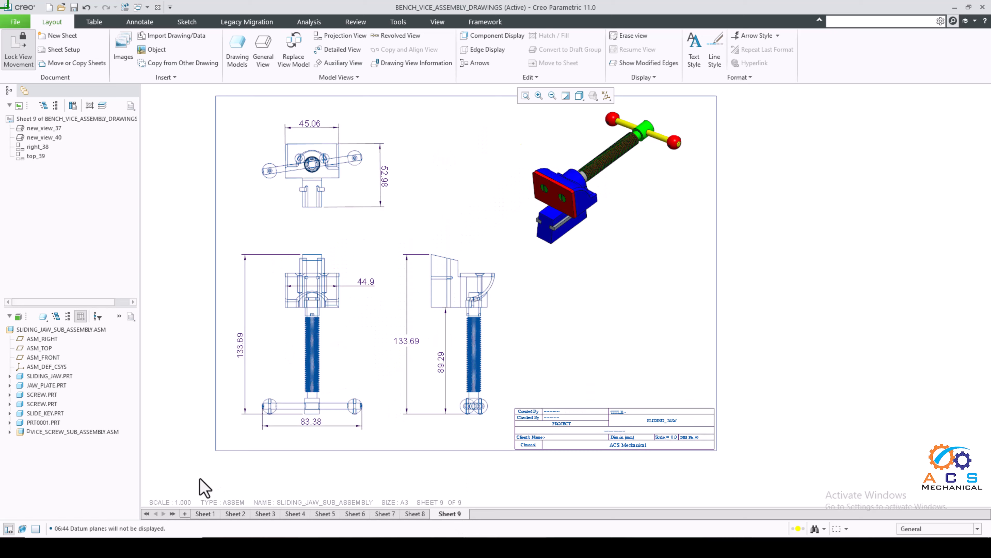
{"action": "left_click", "coordinate": [184, 513]}
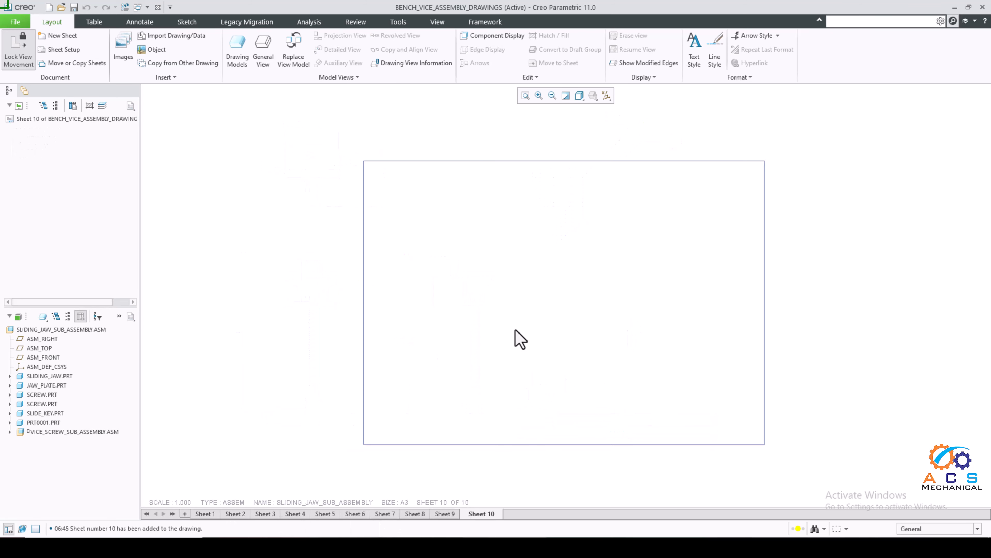
Check the parts list on Sheet 8 and set JAW_PLATE.PRT as the current drawing model
{"action": "left_click", "coordinate": [412, 514]}
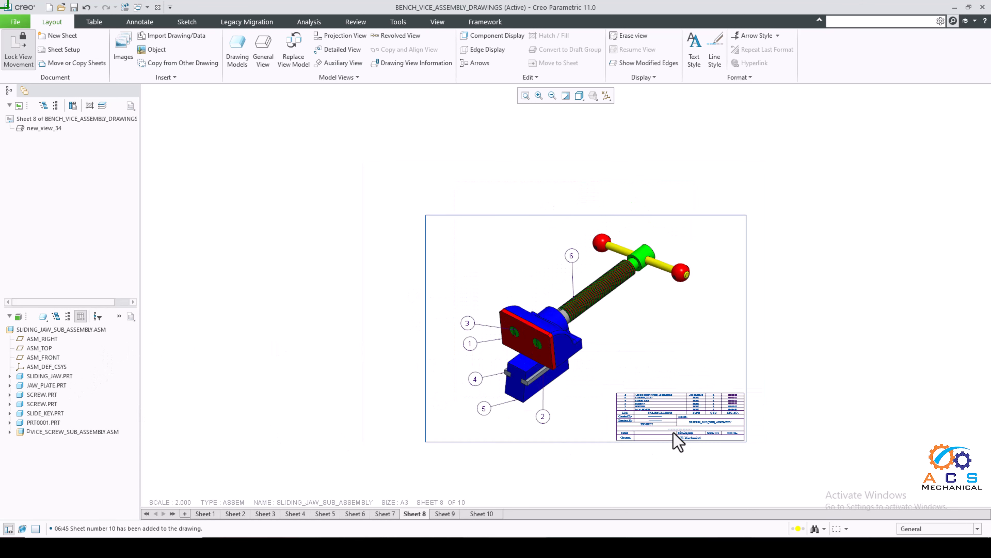
{"action": "scroll", "coordinate": [678, 441], "scroll_direction": "down", "scroll_amount": 2}
{"action": "scroll", "coordinate": [655, 423], "scroll_direction": "down", "scroll_amount": 3}
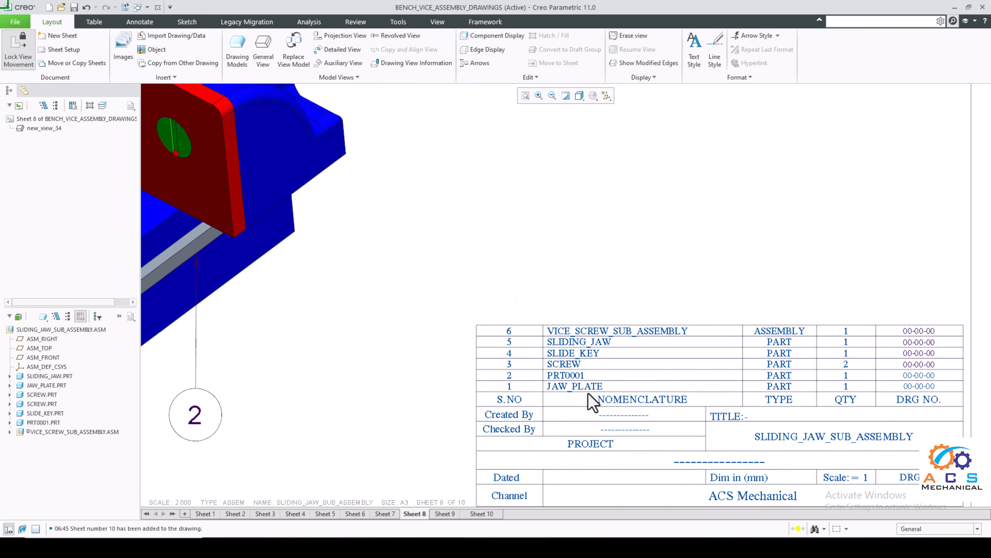
{"action": "left_click", "coordinate": [56, 386]}
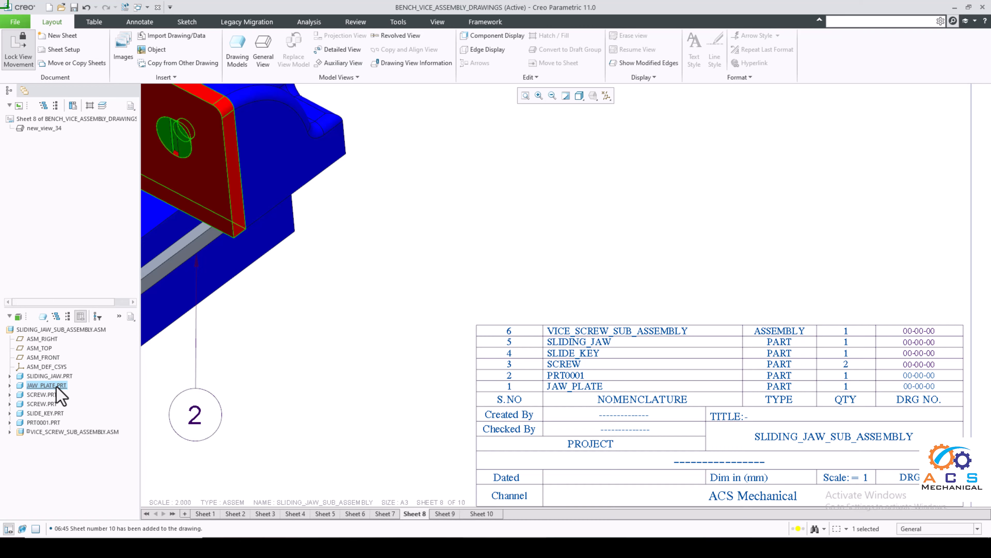
{"action": "right_click", "coordinate": [57, 387]}
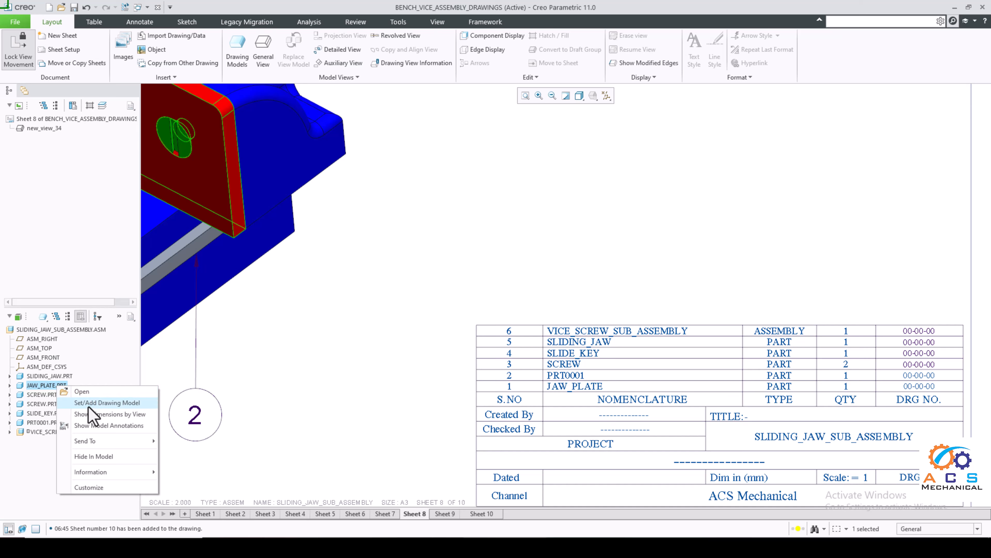
{"action": "left_click", "coordinate": [107, 403]}
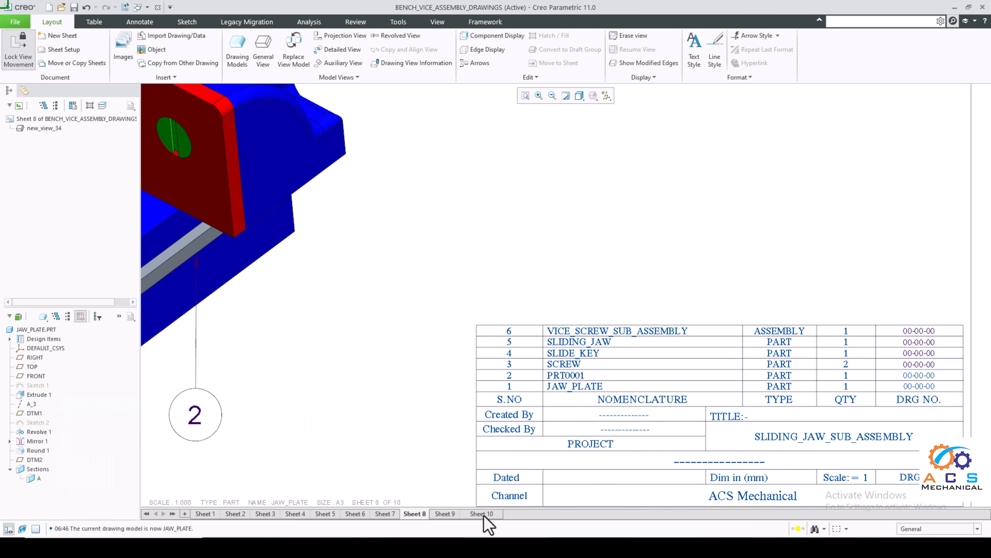
Place a general view of the jaw plate on Sheet 10 with No Combined State and the default isometric orientation
{"action": "mouse_move", "coordinate": [484, 515]}
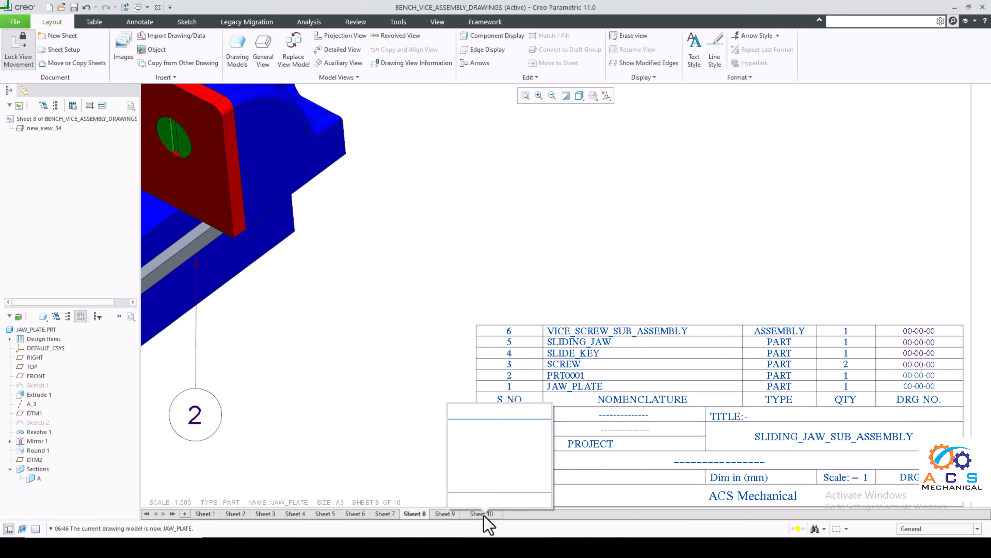
{"action": "left_click", "coordinate": [484, 515]}
{"action": "scroll", "coordinate": [530, 311], "scroll_direction": "down", "scroll_amount": 2}
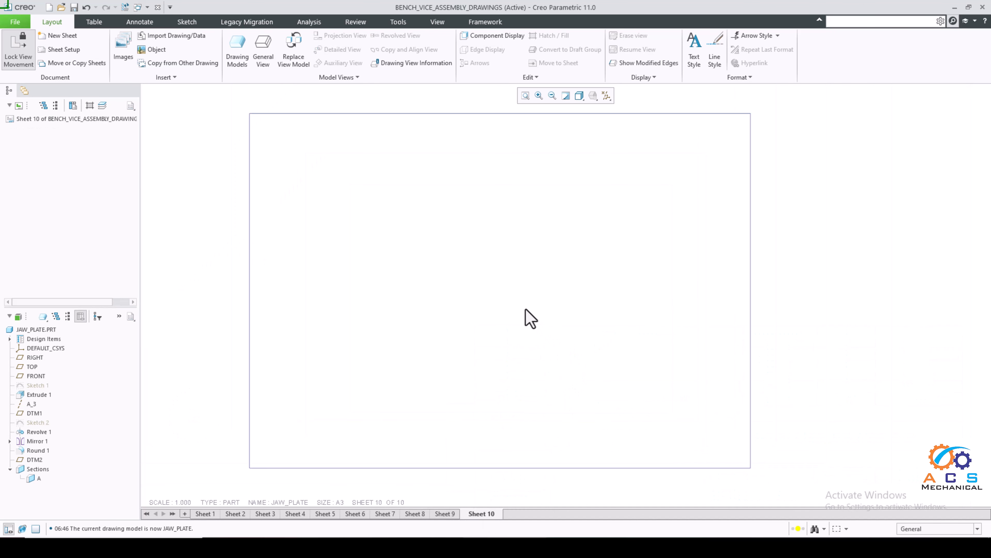
{"action": "left_click", "coordinate": [268, 60]}
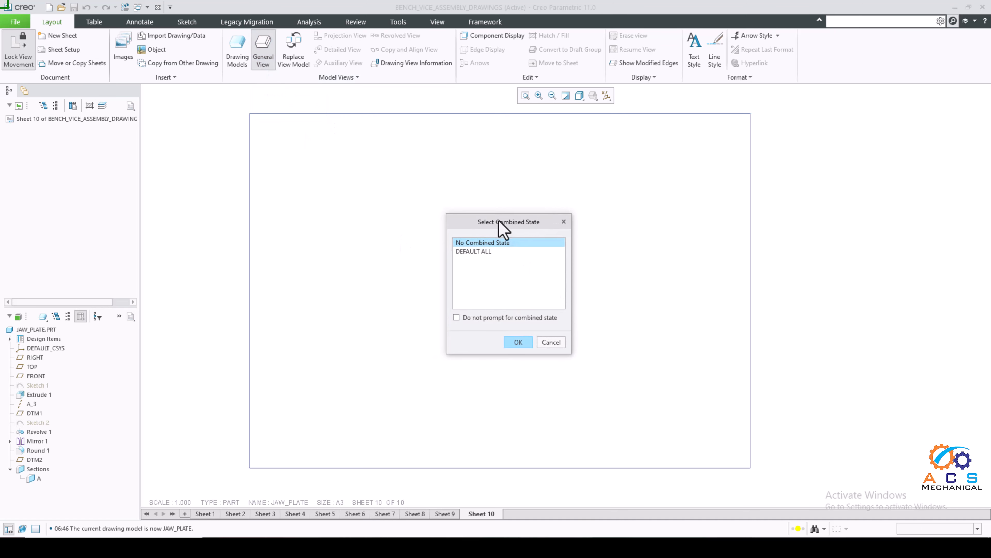
{"action": "left_click_drag", "start_coordinate": [500, 223], "coordinate": [509, 224]}
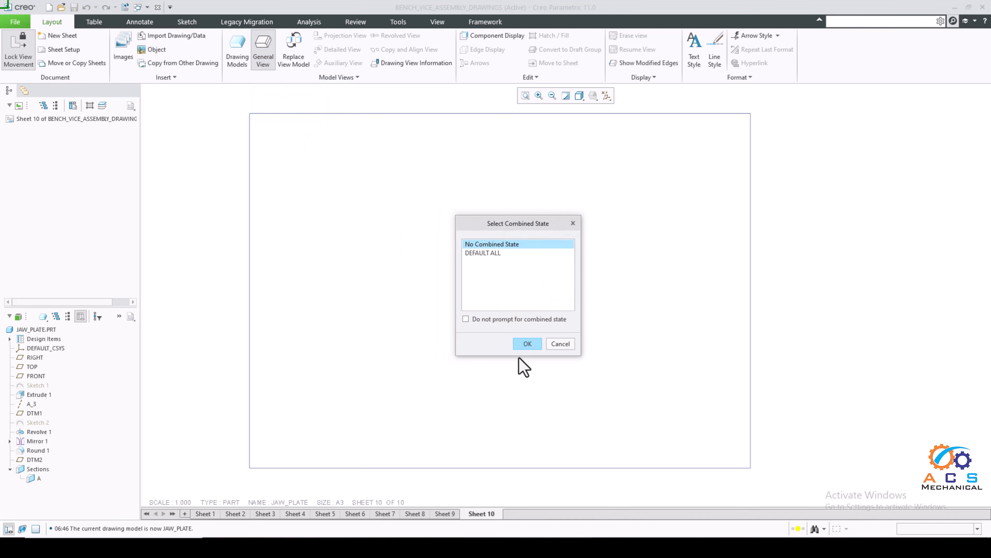
{"action": "left_click", "coordinate": [525, 345]}
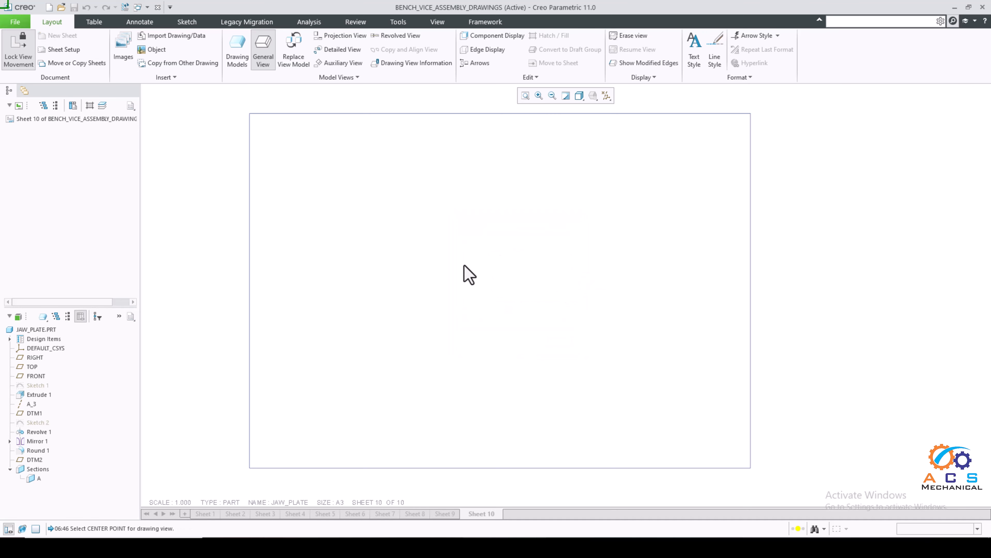
{"action": "left_click", "coordinate": [465, 264]}
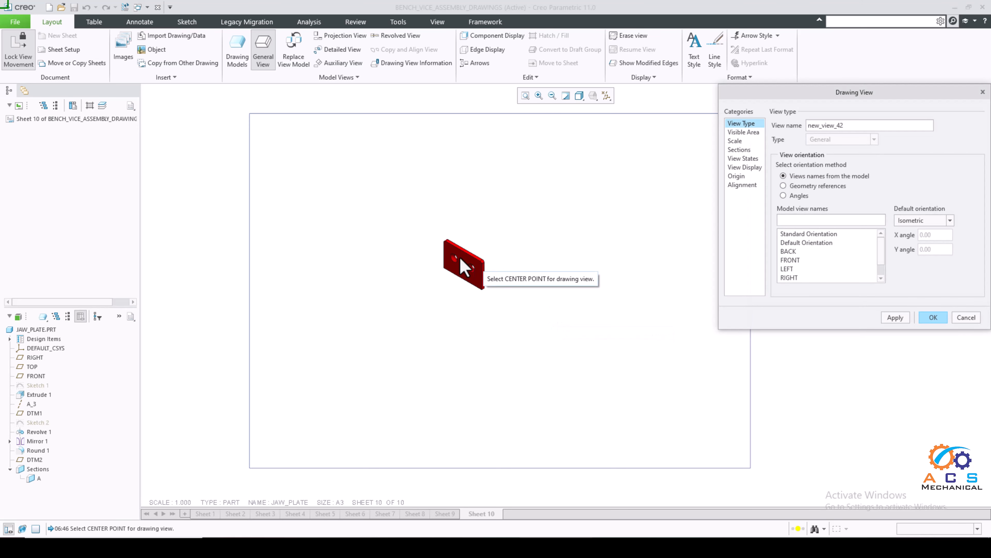
{"action": "scroll", "coordinate": [458, 255], "scroll_direction": "down", "scroll_amount": 2}
{"action": "scroll", "coordinate": [441, 247], "scroll_direction": "up", "scroll_amount": 3}
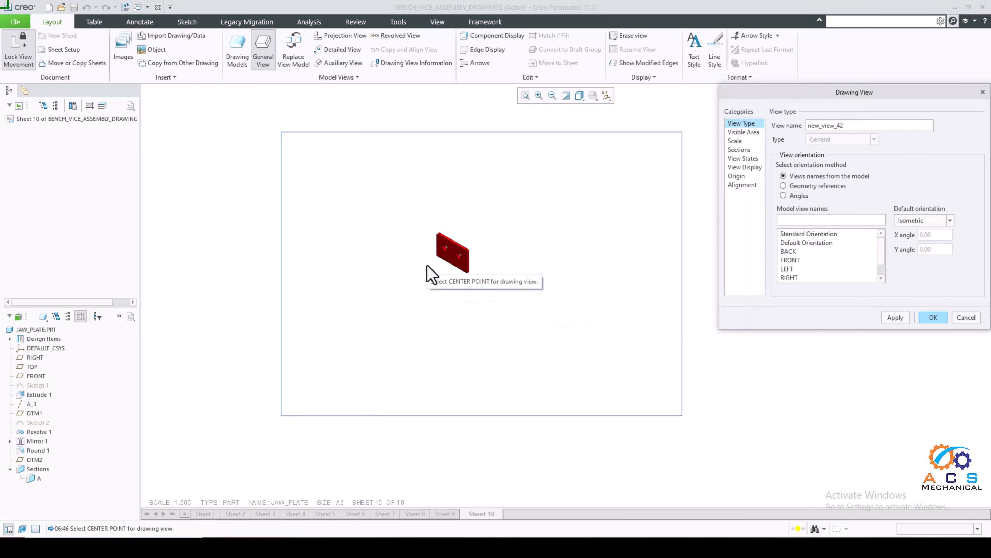
{"action": "left_click", "coordinate": [896, 318]}
{"action": "left_click", "coordinate": [939, 319]}
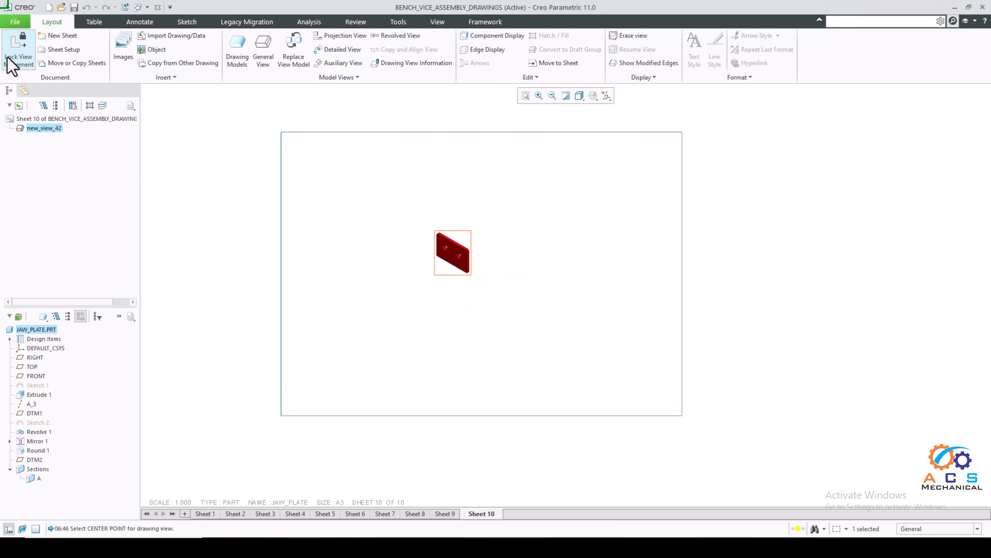
Unlock view movement and move the isometric jaw plate view to the upper-right area of the sheet
{"action": "left_click", "coordinate": [22, 63]}
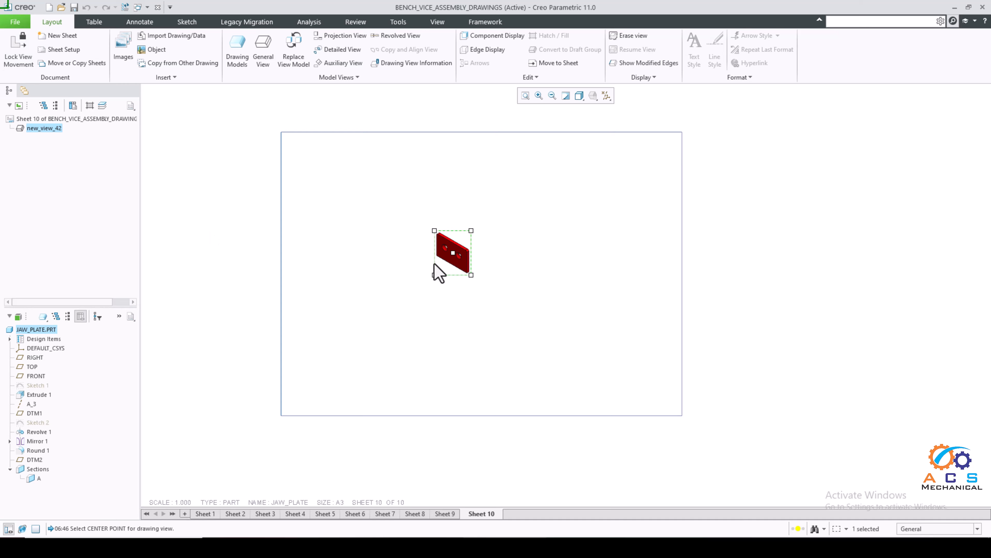
{"action": "left_click_drag", "start_coordinate": [451, 262], "coordinate": [621, 208]}
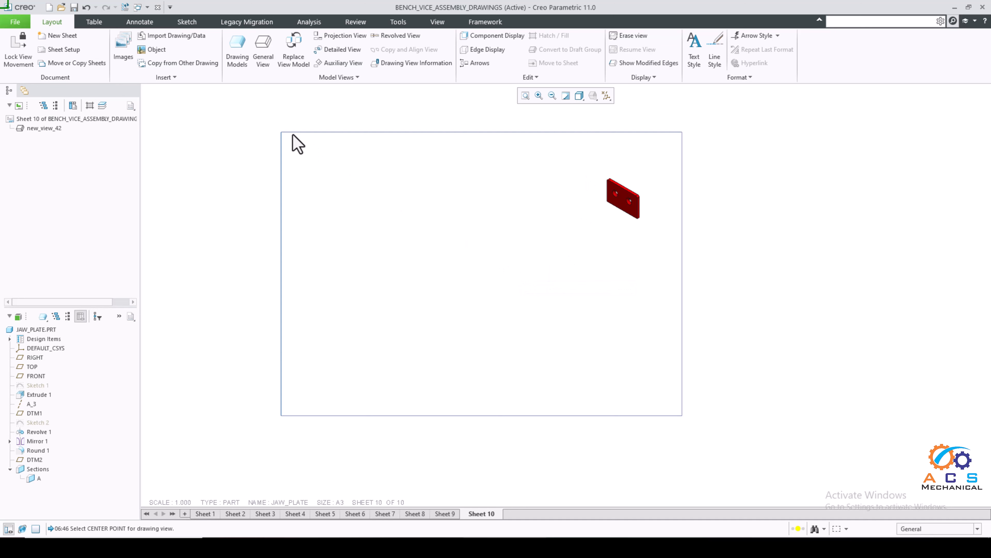
Place a second general view of the jaw plate in the upper-left area of the sheet with No Combined State and FRONT orientation
{"action": "left_click", "coordinate": [261, 62]}
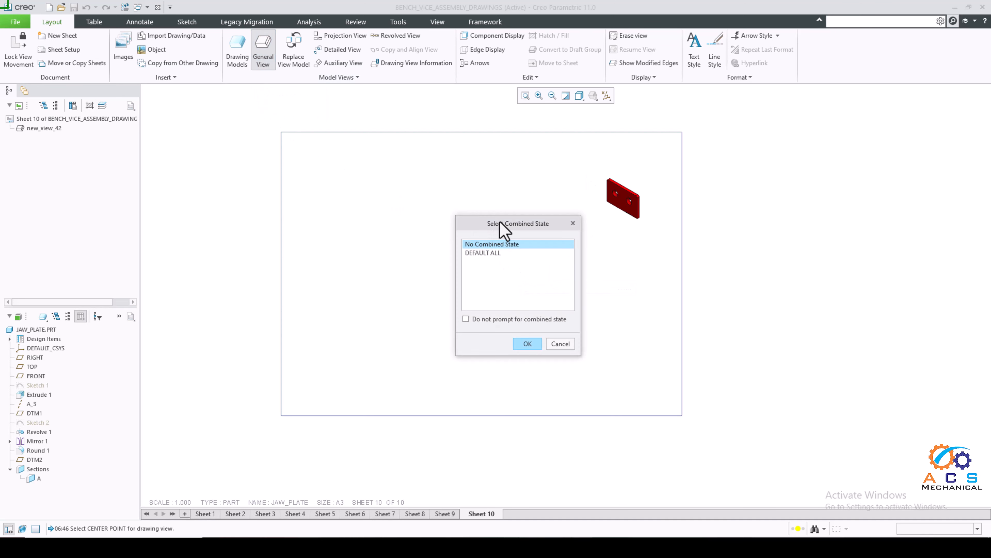
{"action": "left_click_drag", "start_coordinate": [502, 228], "coordinate": [510, 231]}
{"action": "left_click", "coordinate": [533, 347]}
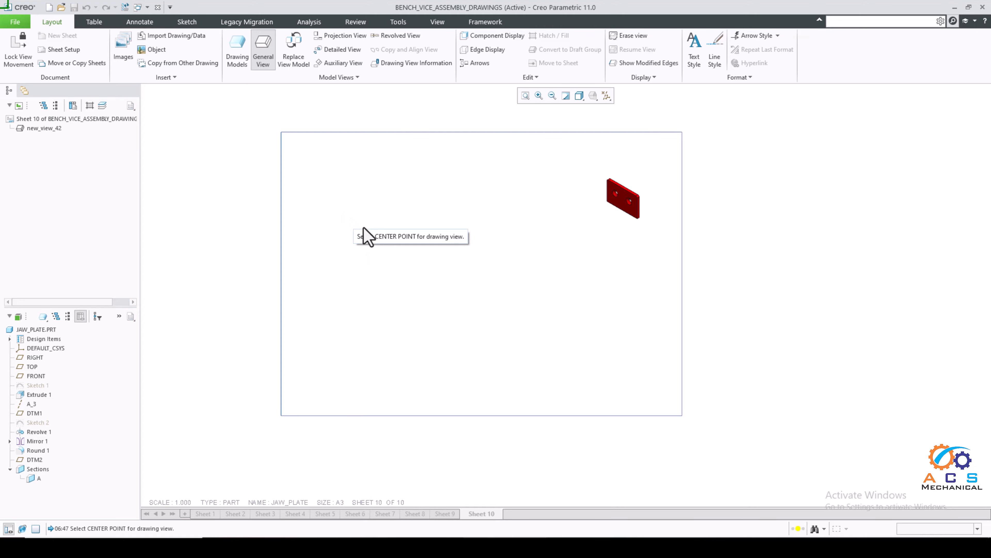
{"action": "left_click", "coordinate": [363, 228]}
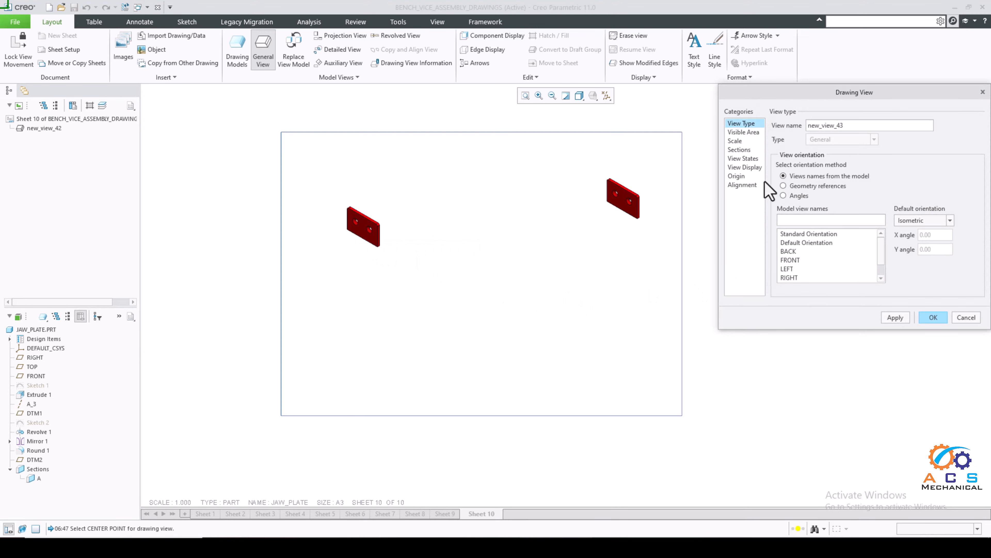
{"action": "left_click", "coordinate": [792, 259]}
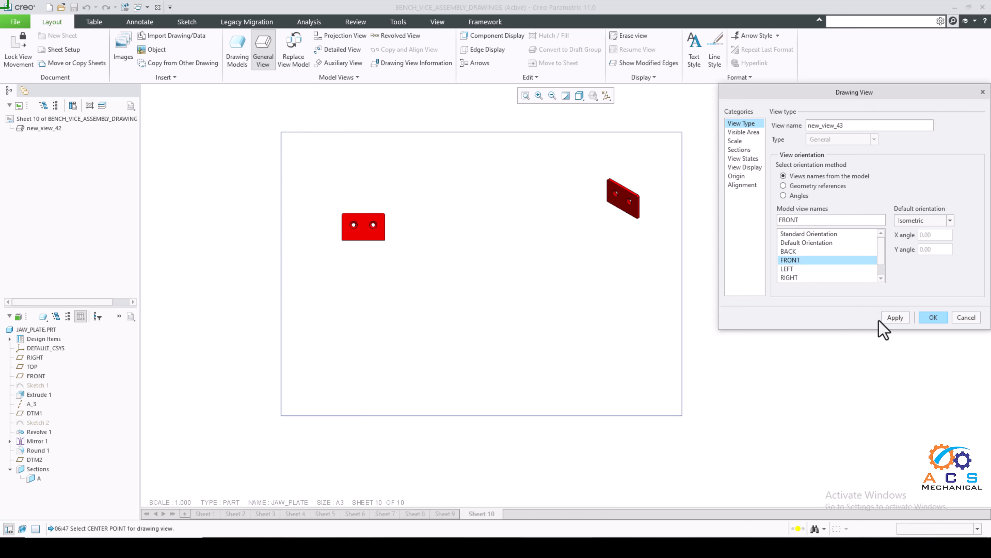
{"action": "left_click", "coordinate": [895, 318]}
{"action": "left_click", "coordinate": [937, 317]}
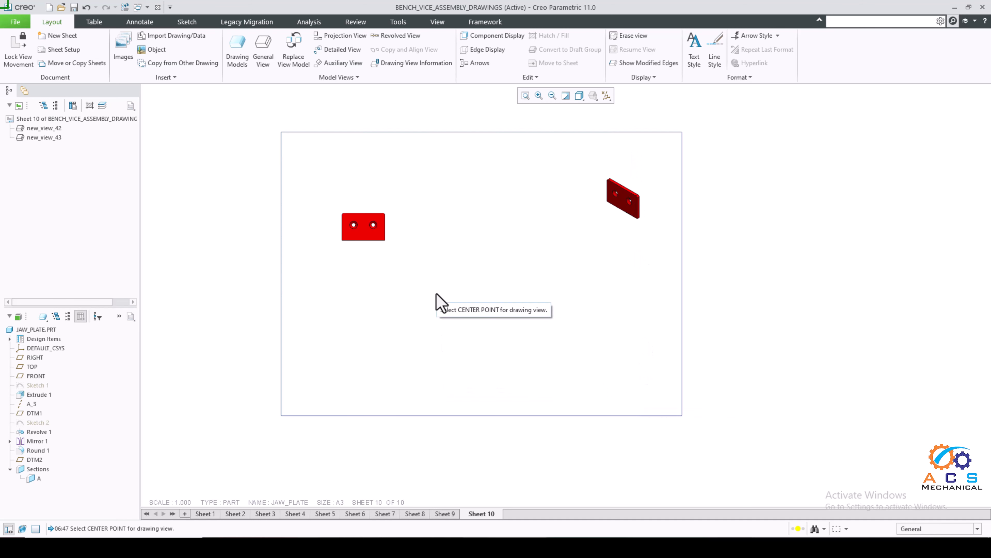
Set the drawing scale to 3 and move the isometric and front views slightly inward from the sheet borders
{"action": "double_click", "coordinate": [181, 503]}
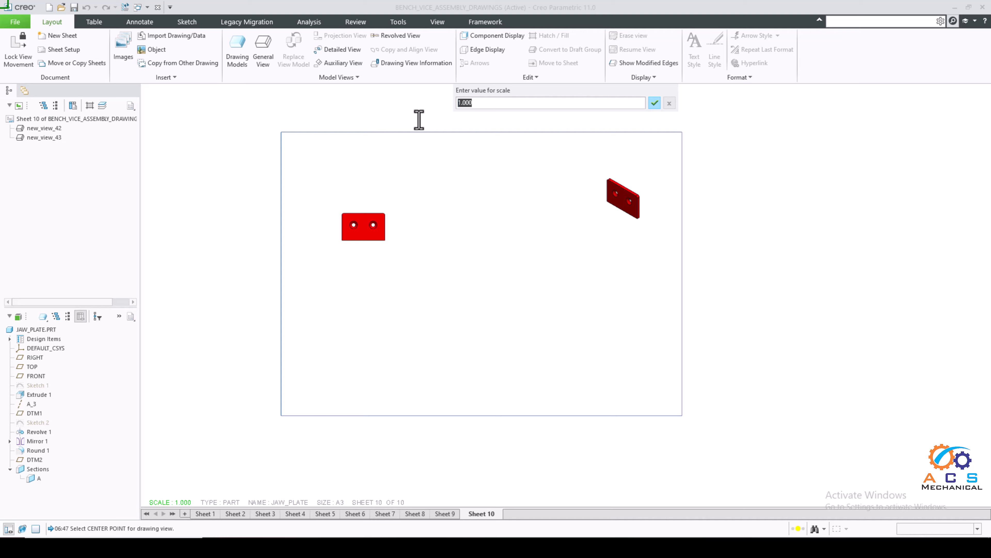
{"action": "key", "text": "Return"}
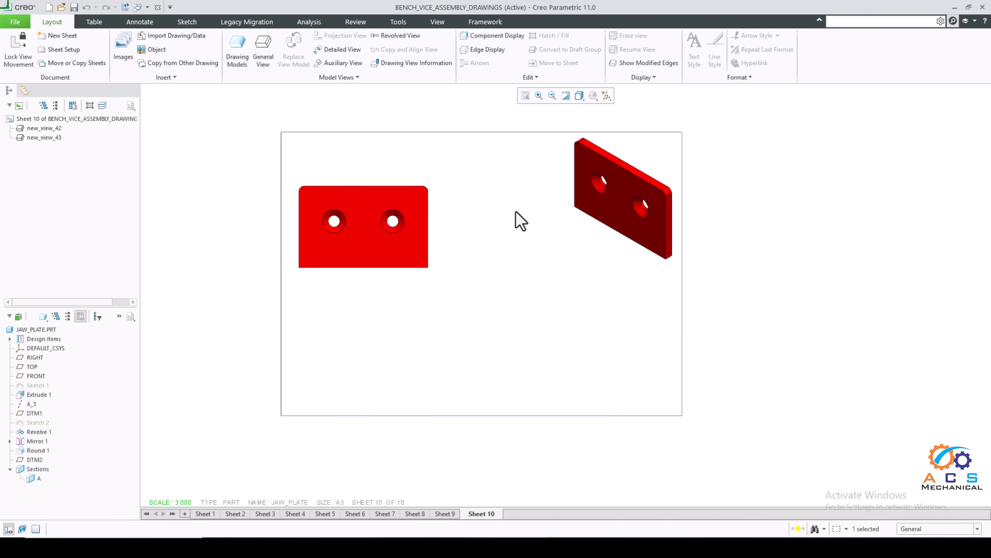
{"action": "left_click", "coordinate": [610, 201]}
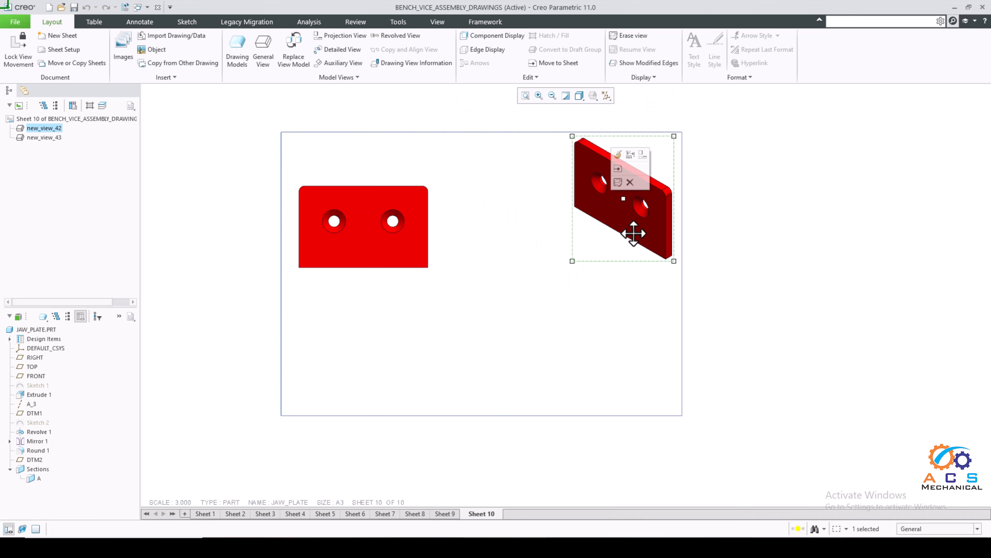
{"action": "left_click_drag", "start_coordinate": [633, 233], "coordinate": [618, 240]}
{"action": "left_click", "coordinate": [695, 268]}
{"action": "left_click", "coordinate": [396, 246]}
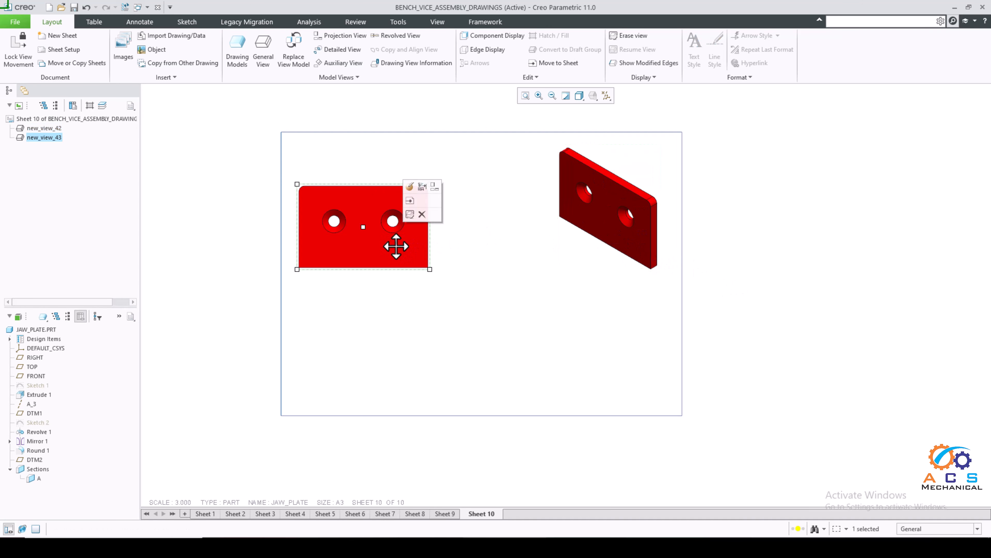
{"action": "left_click_drag", "start_coordinate": [390, 248], "coordinate": [407, 248]}
{"action": "left_click", "coordinate": [495, 277]}
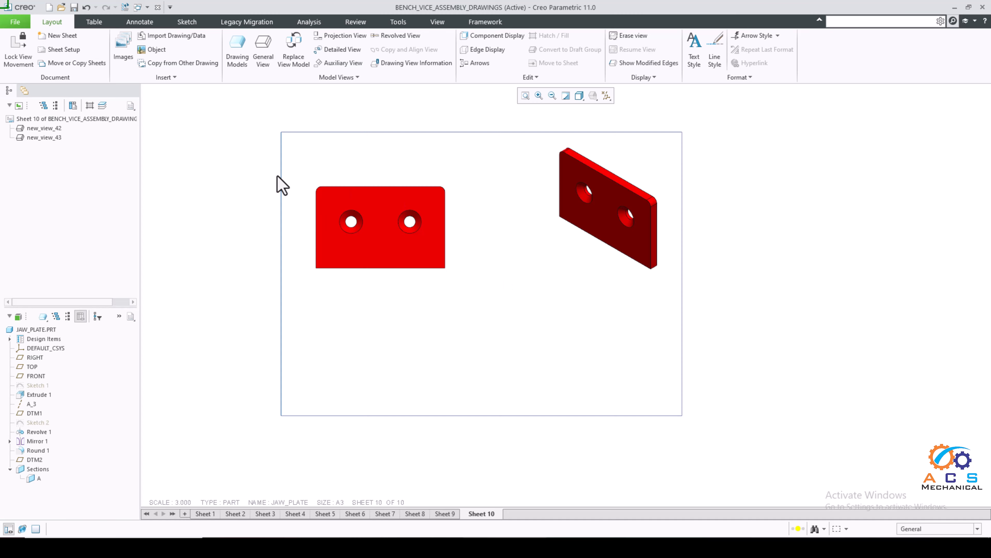
Create two projection views from the front view, one to its right and one below it
{"action": "left_click", "coordinate": [342, 37]}
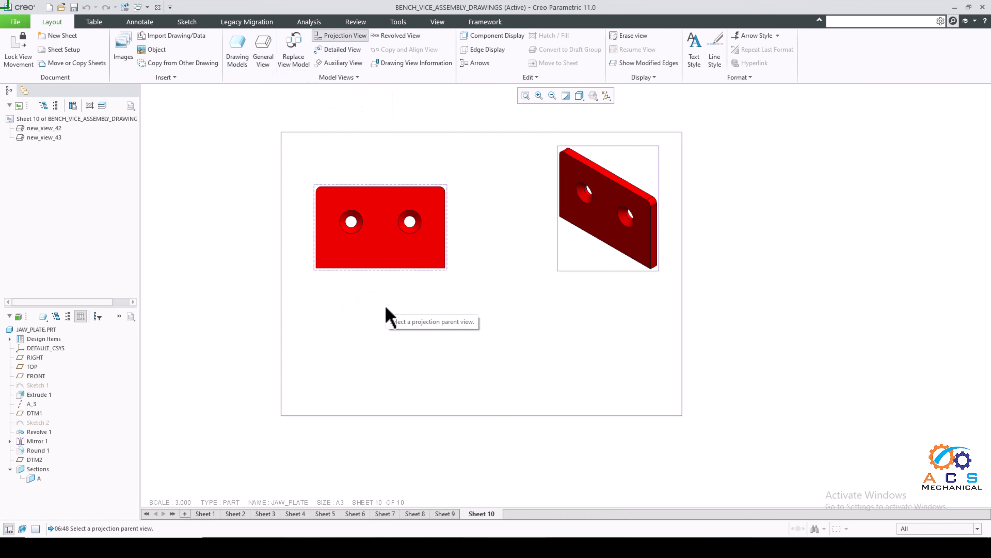
{"action": "left_click", "coordinate": [406, 257]}
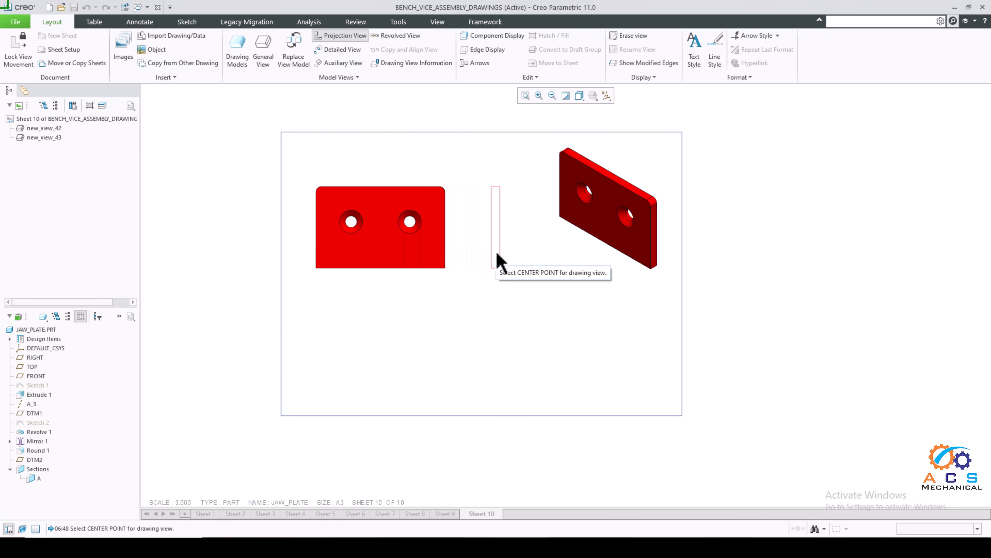
{"action": "left_click", "coordinate": [501, 253]}
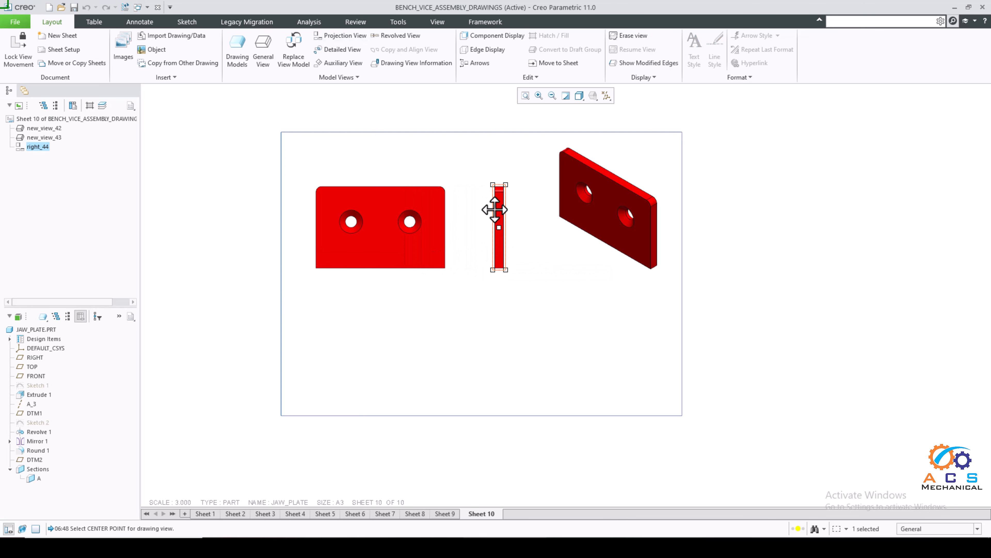
{"action": "left_click", "coordinate": [459, 328]}
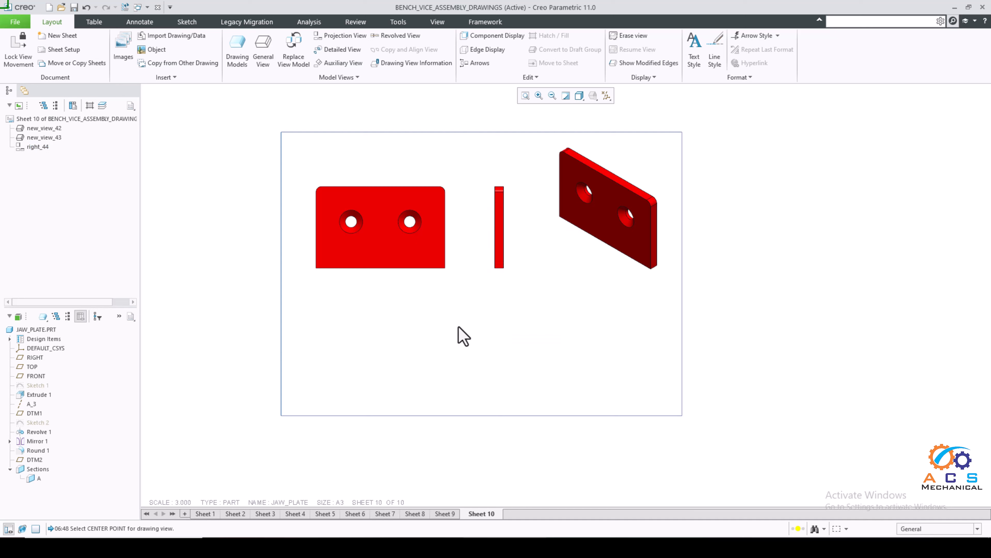
{"action": "left_click", "coordinate": [346, 36]}
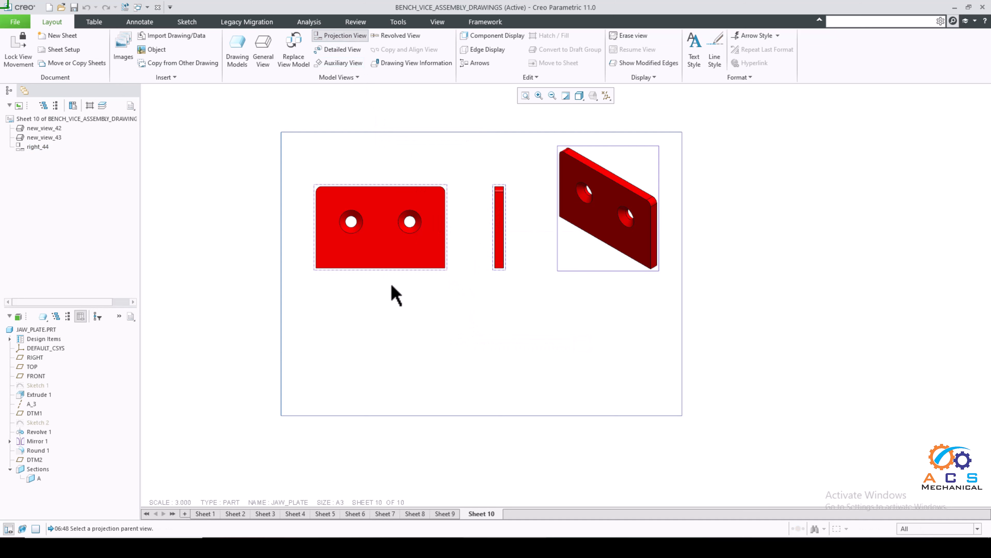
{"action": "left_click", "coordinate": [392, 232]}
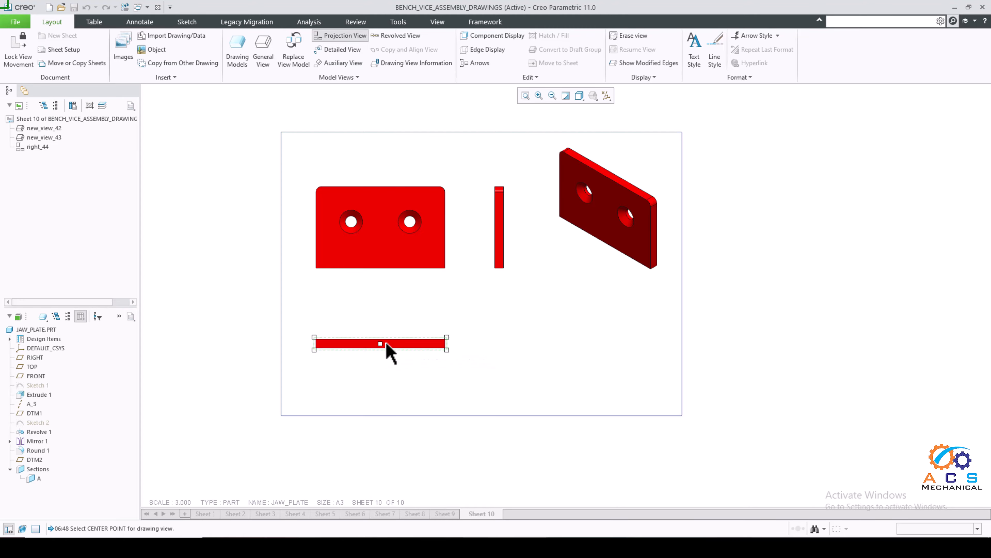
{"action": "left_click", "coordinate": [391, 349]}
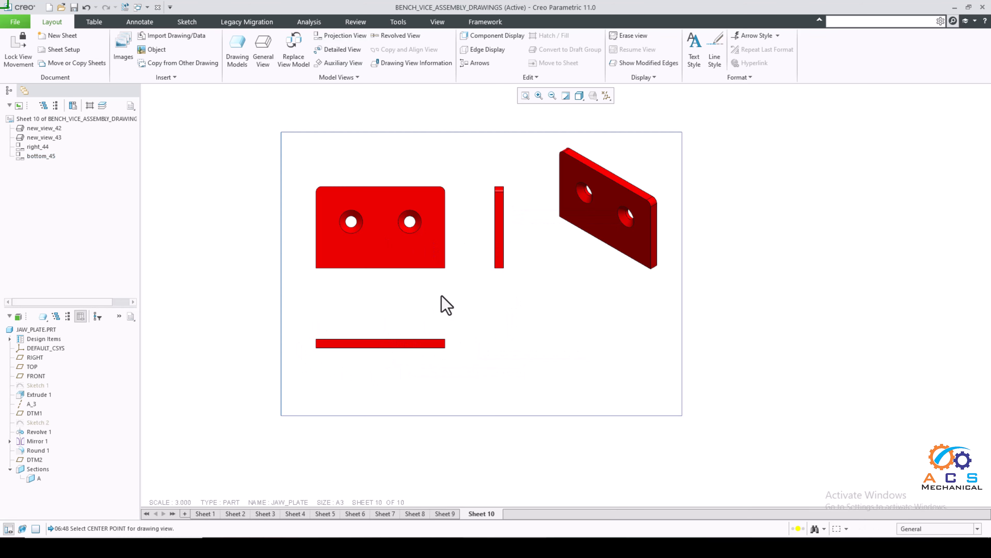
Set the front, right and bottom views to the Hidden display style and change their tangent edges display style
{"action": "left_click_drag", "start_coordinate": [523, 158], "coordinate": [295, 394]}
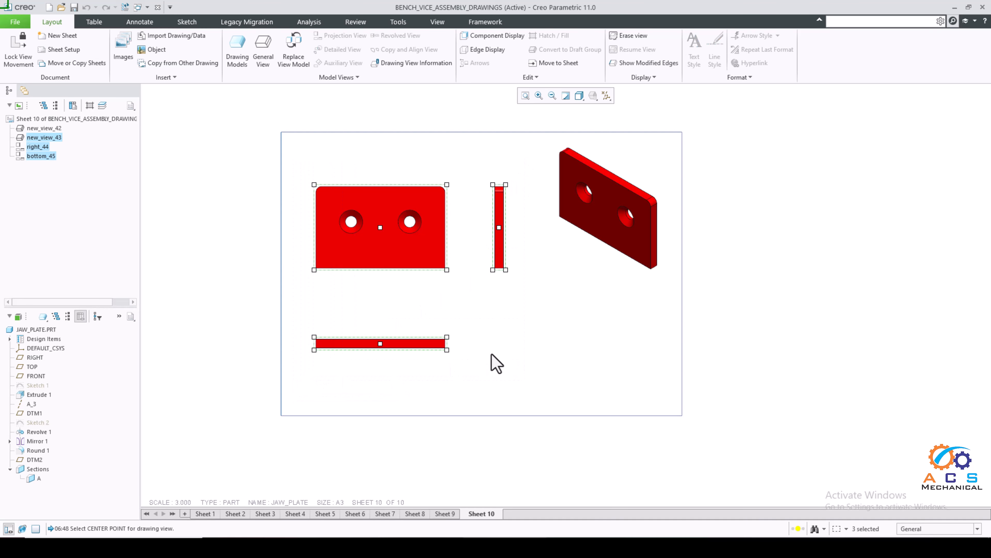
{"action": "right_click", "coordinate": [523, 307]}
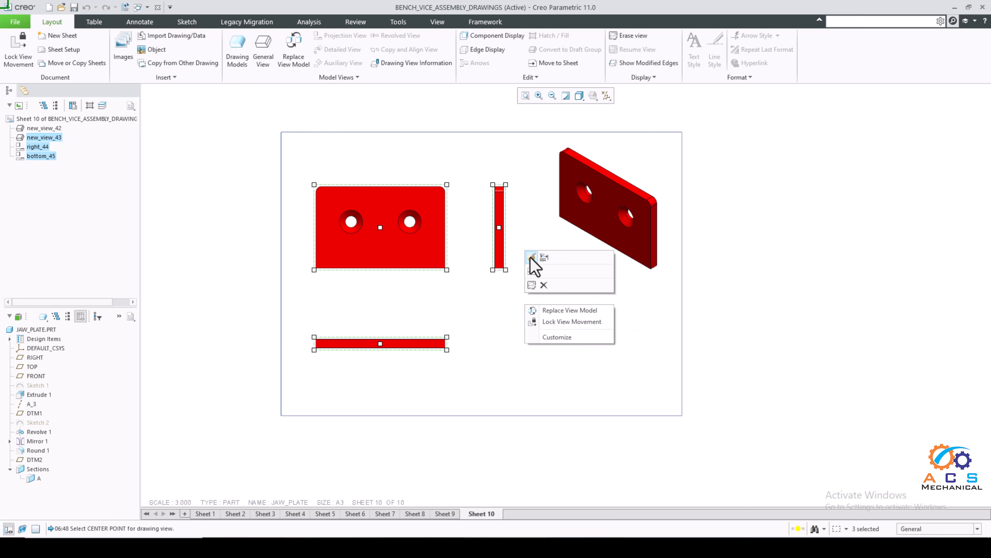
{"action": "left_click", "coordinate": [531, 258]}
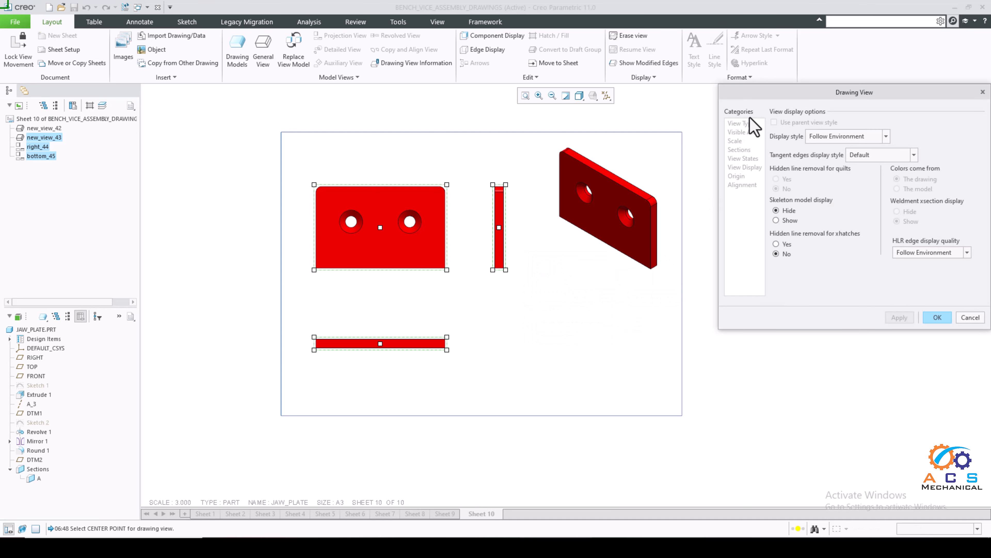
{"action": "left_click_drag", "start_coordinate": [756, 94], "coordinate": [755, 119]}
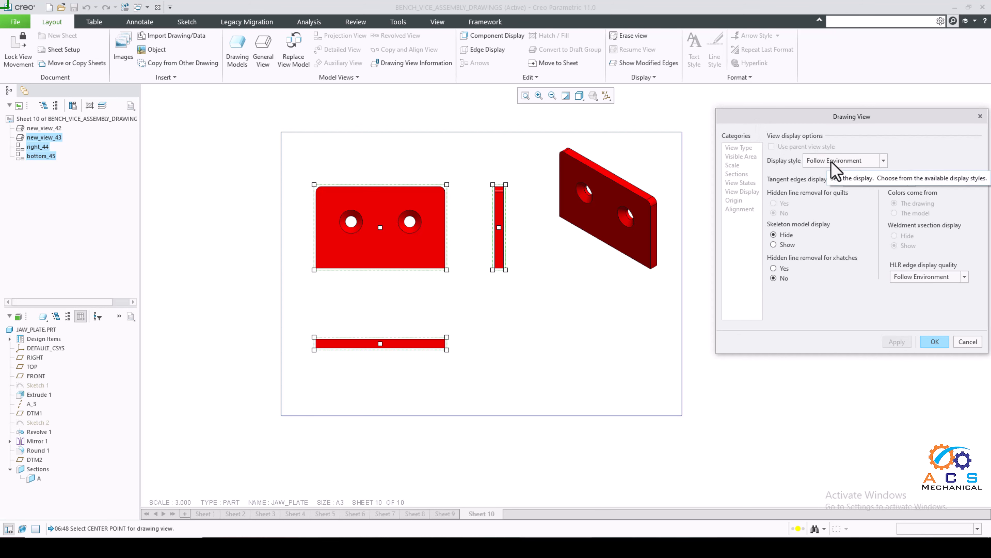
{"action": "left_click", "coordinate": [832, 162]}
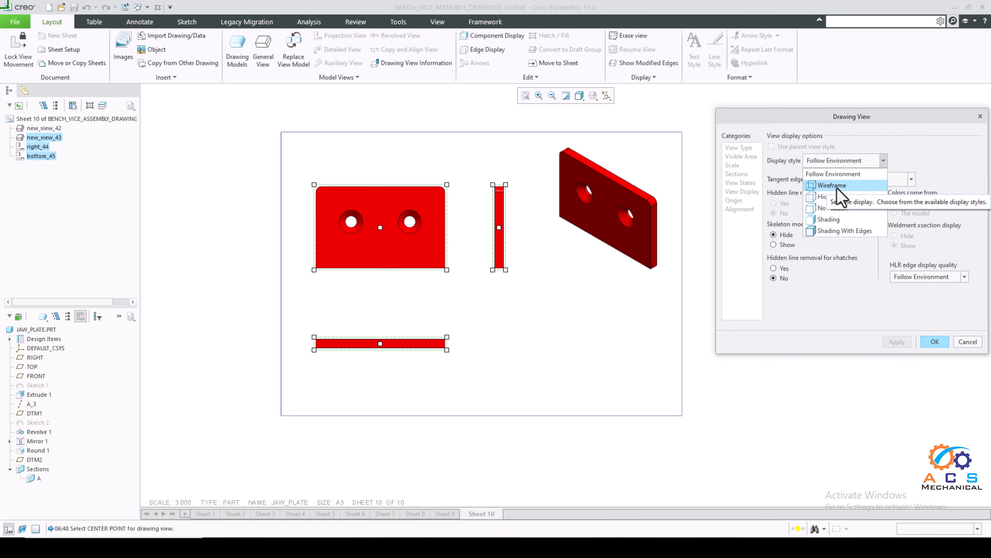
{"action": "left_click", "coordinate": [824, 197]}
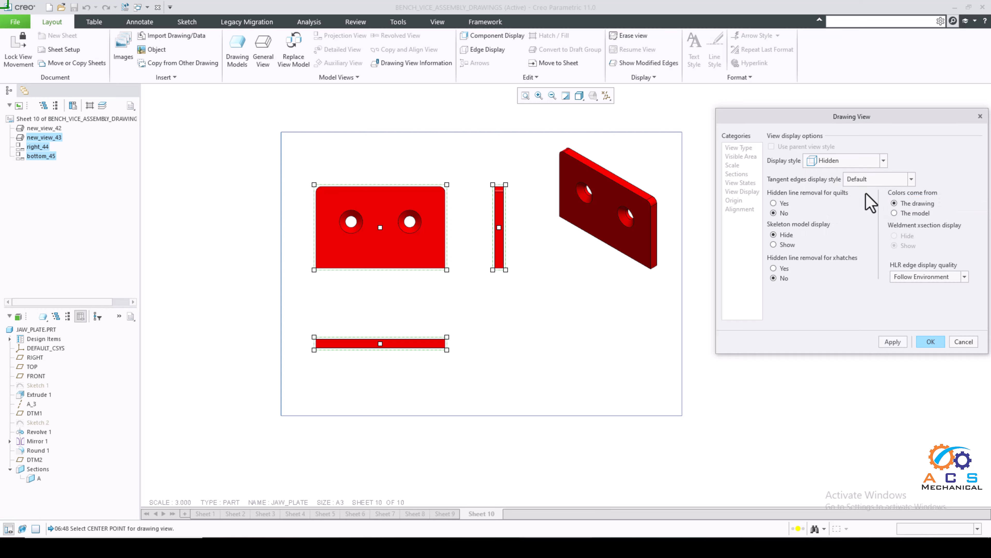
{"action": "left_click", "coordinate": [873, 180]}
{"action": "left_click", "coordinate": [863, 215]}
{"action": "left_click", "coordinate": [893, 343]}
{"action": "left_click", "coordinate": [931, 342]}
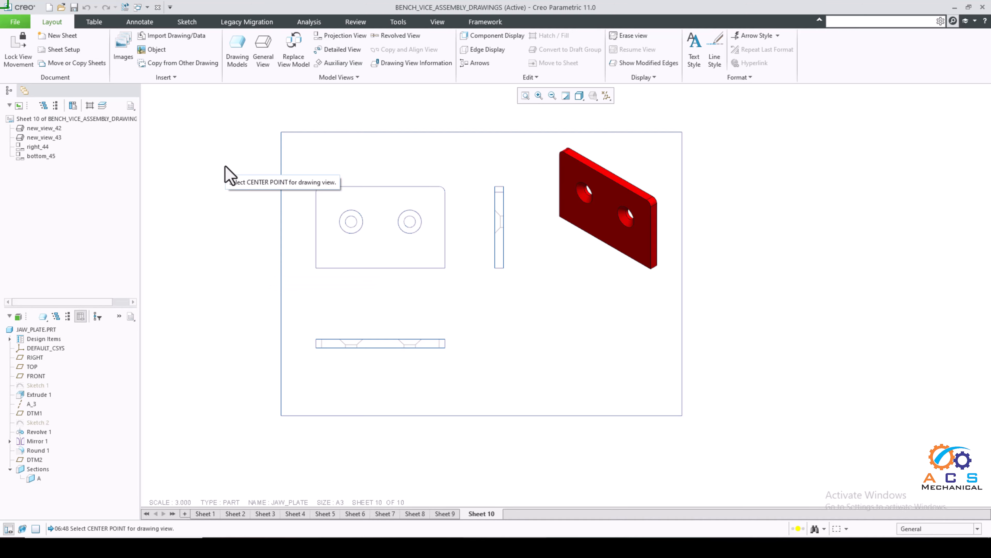
Insert part_table.tbl from the Desktop's table folder as the title block in the sheet's lower-right corner
{"action": "left_click", "coordinate": [102, 22]}
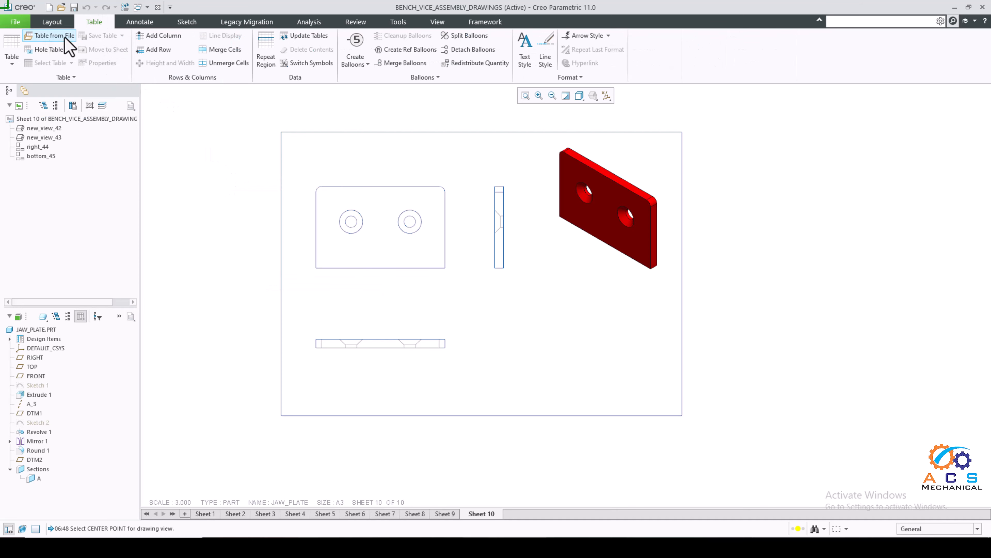
{"action": "left_click", "coordinate": [54, 36]}
{"action": "left_click", "coordinate": [343, 226]}
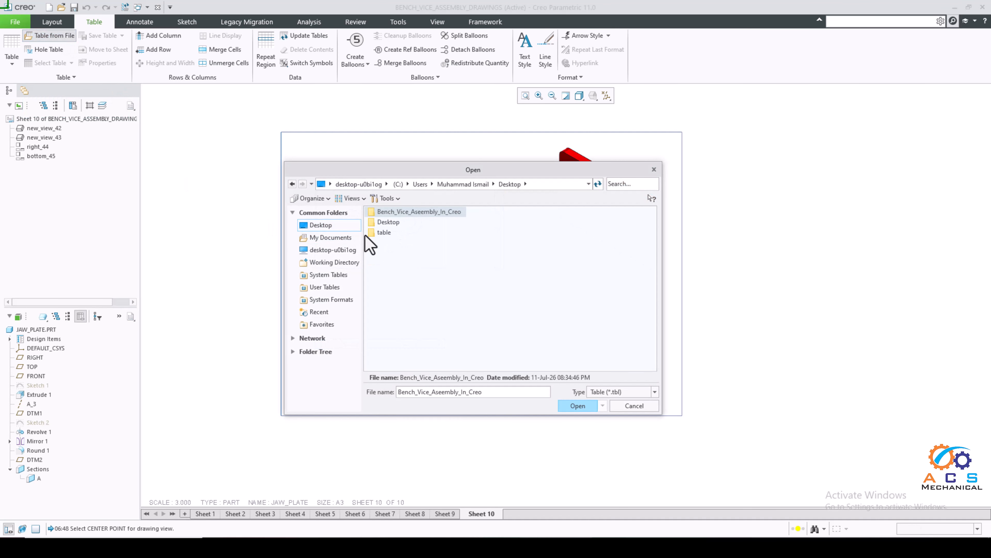
{"action": "double_click", "coordinate": [385, 233]}
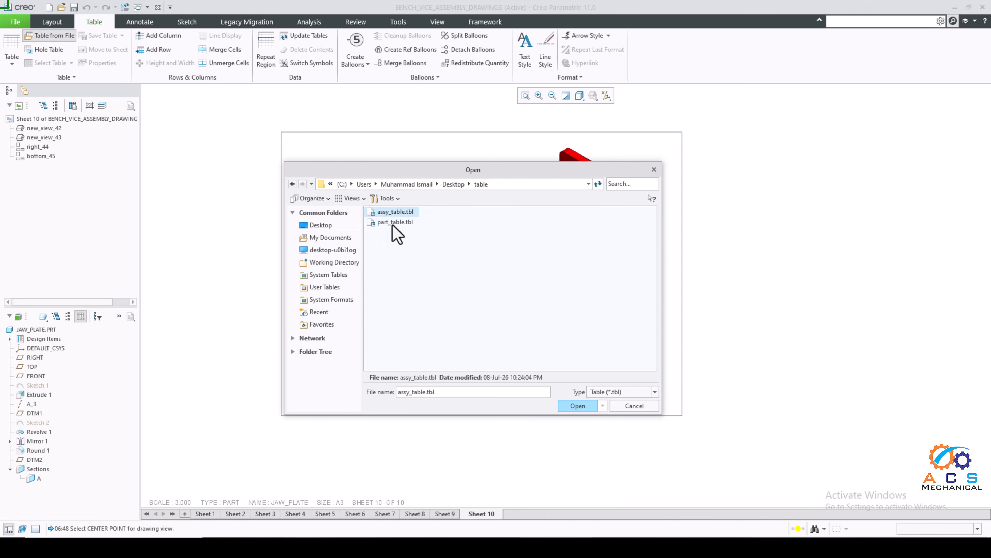
{"action": "left_click", "coordinate": [394, 222]}
{"action": "left_click", "coordinate": [577, 405]}
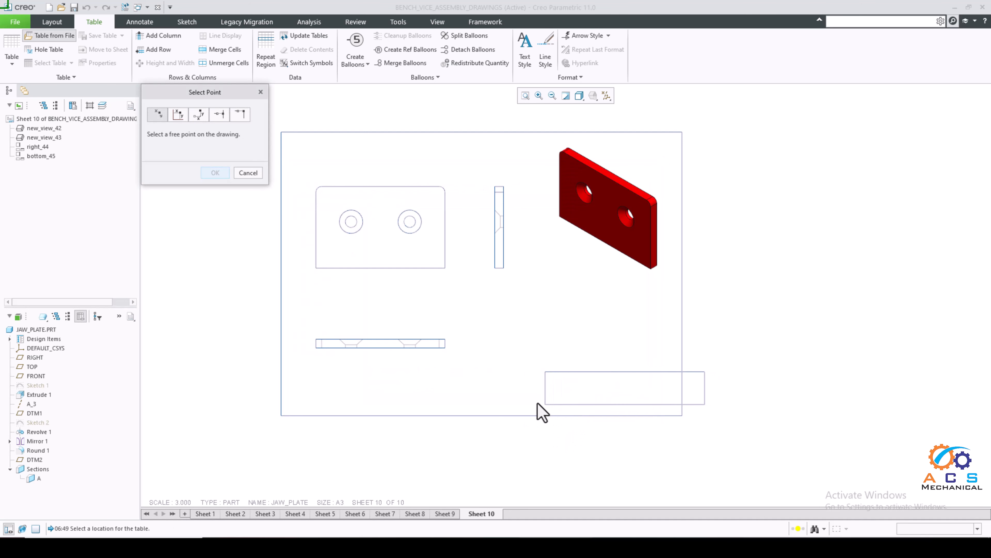
{"action": "left_click", "coordinate": [519, 412]}
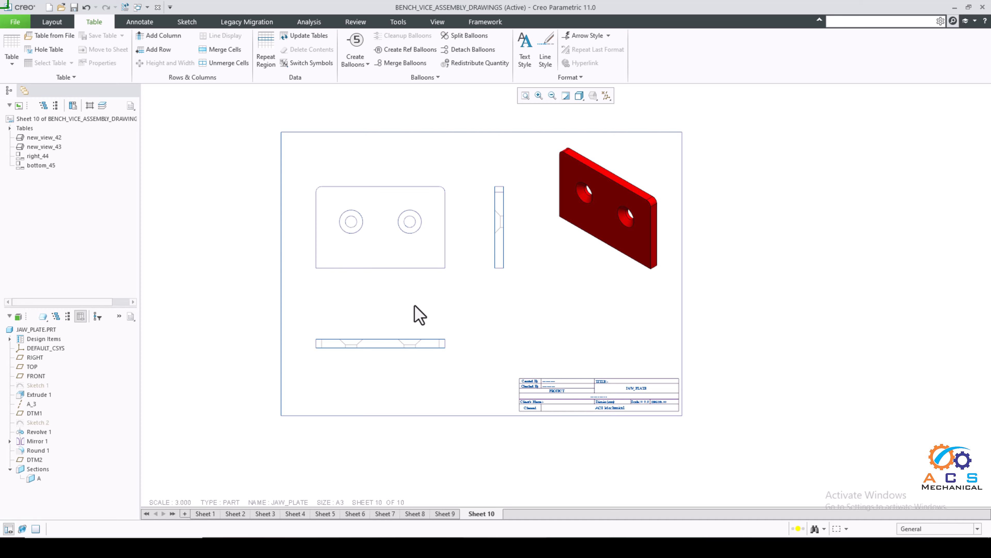
Show all the hole axes in the front view as model annotations of type Axes
{"action": "left_click", "coordinate": [143, 24]}
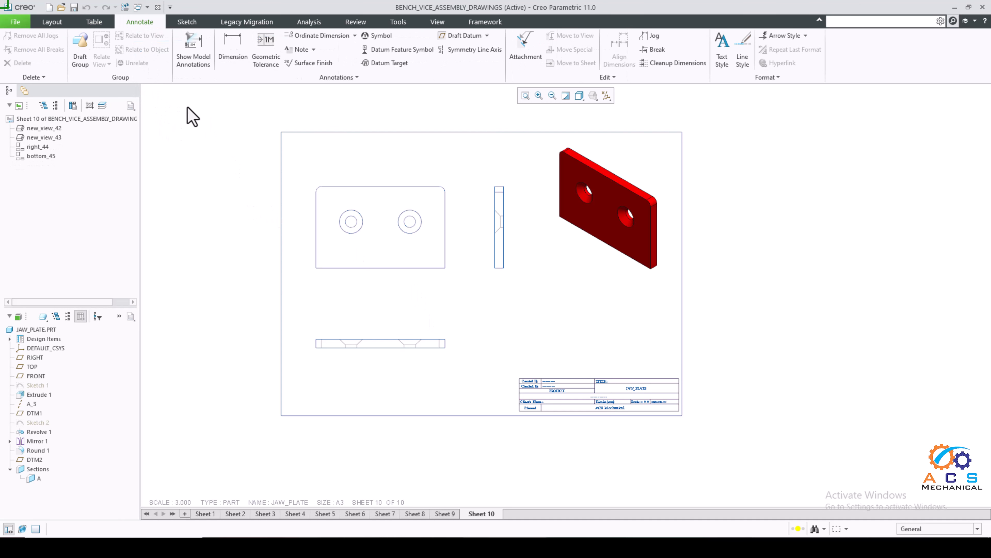
{"action": "left_click", "coordinate": [193, 51]}
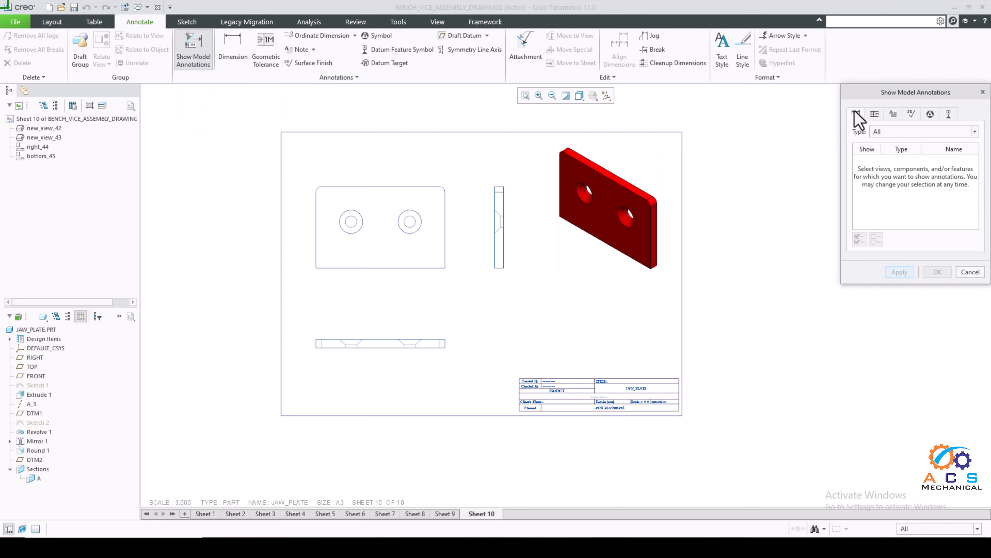
{"action": "left_click_drag", "start_coordinate": [880, 97], "coordinate": [757, 131]}
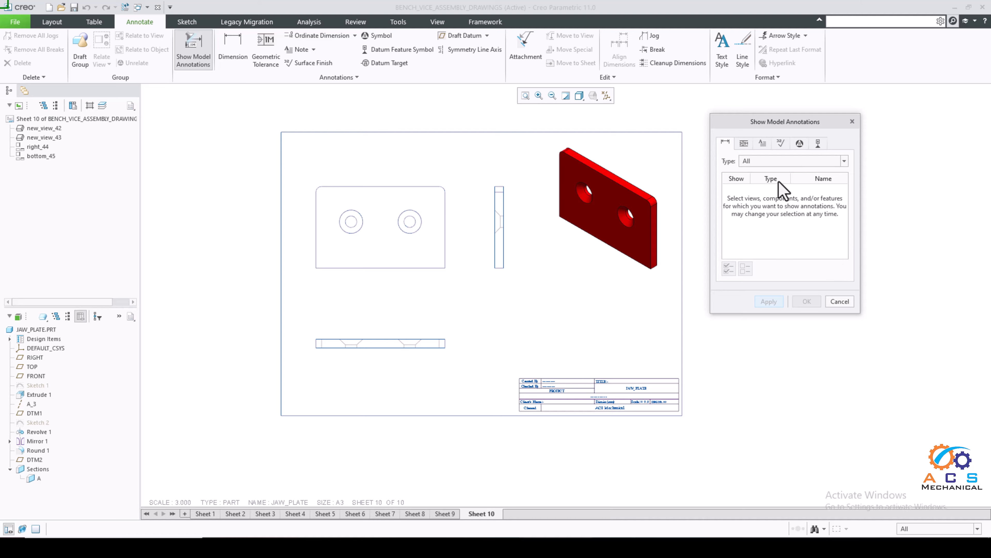
{"action": "left_click", "coordinate": [817, 145]}
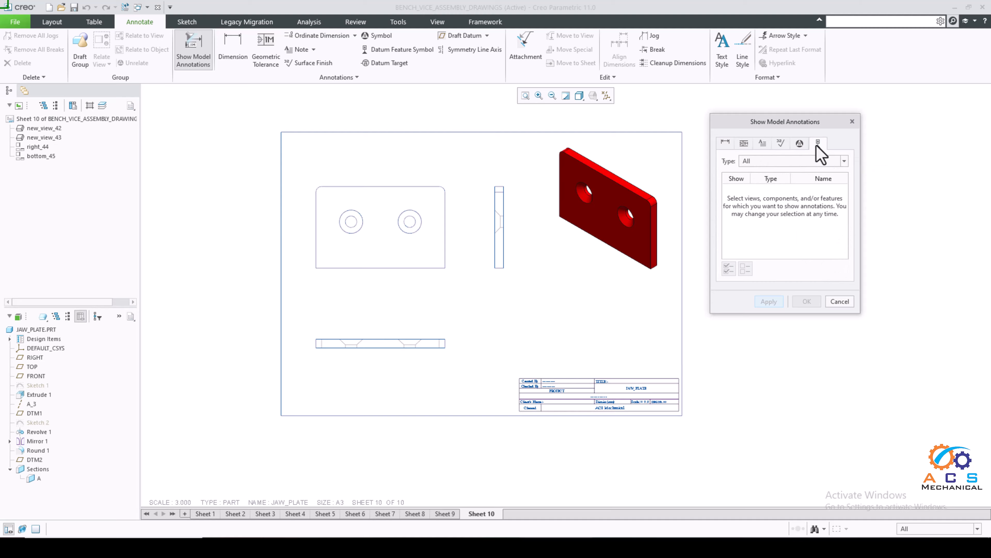
{"action": "left_click", "coordinate": [775, 161]}
{"action": "left_click", "coordinate": [765, 207]}
{"action": "left_click", "coordinate": [435, 271]}
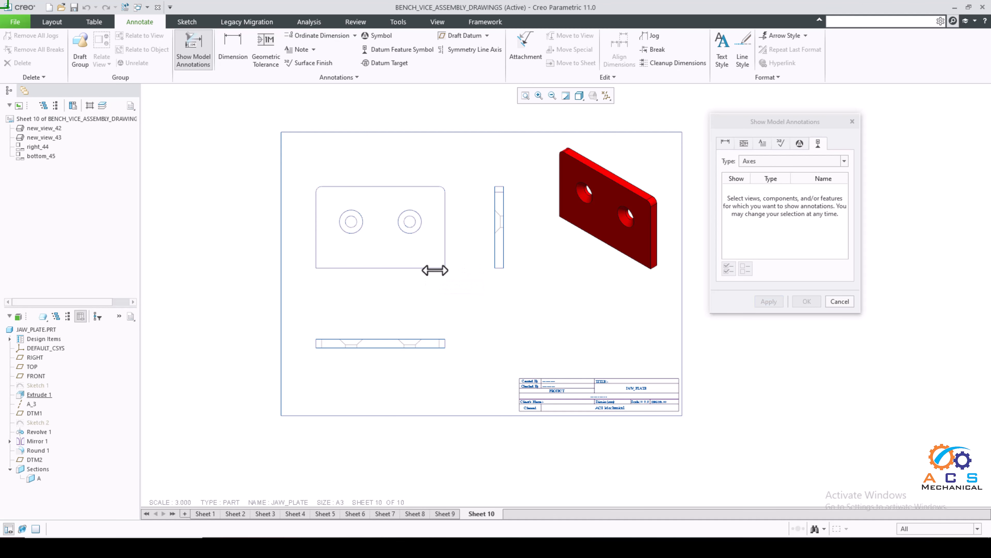
{"action": "left_click", "coordinate": [729, 268]}
{"action": "left_click", "coordinate": [769, 301]}
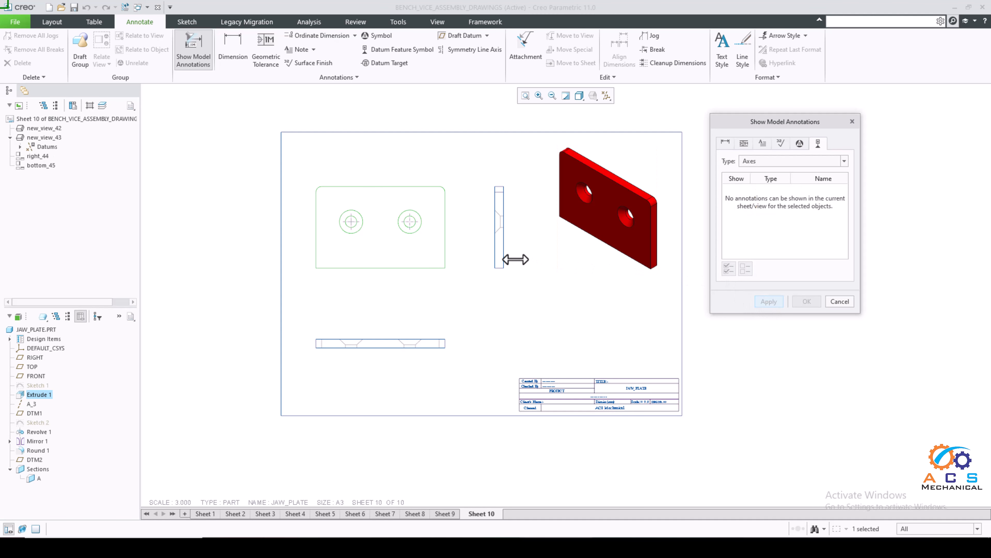
Show all the hole axes in the right and bottom projection views as model annotations of type Axes
{"action": "left_click", "coordinate": [507, 258]}
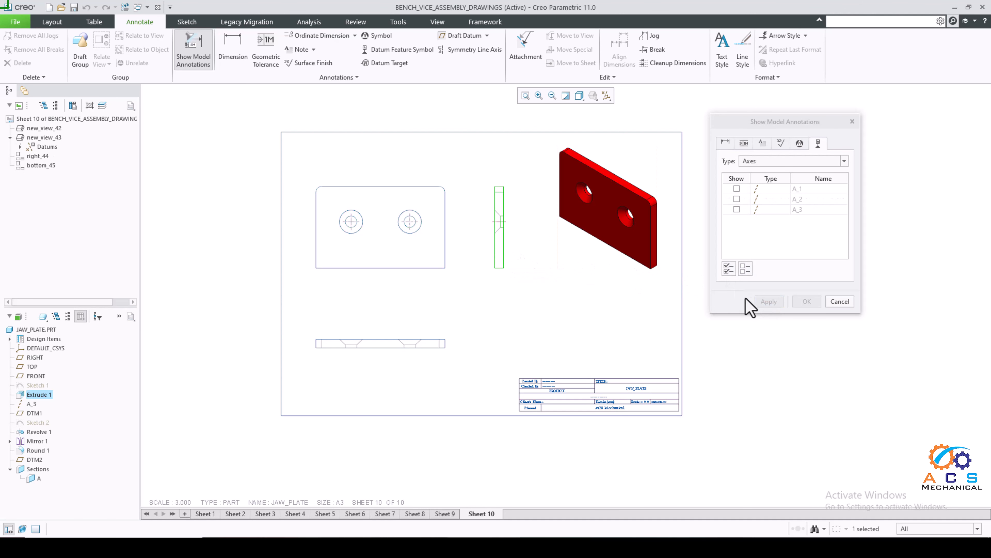
{"action": "left_click", "coordinate": [728, 269]}
{"action": "left_click", "coordinate": [770, 300]}
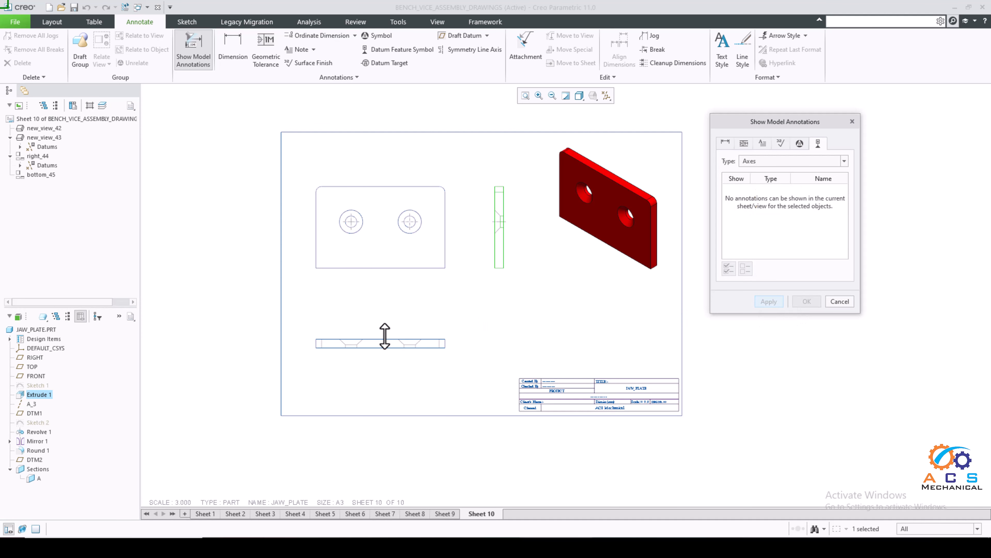
{"action": "left_click", "coordinate": [389, 349]}
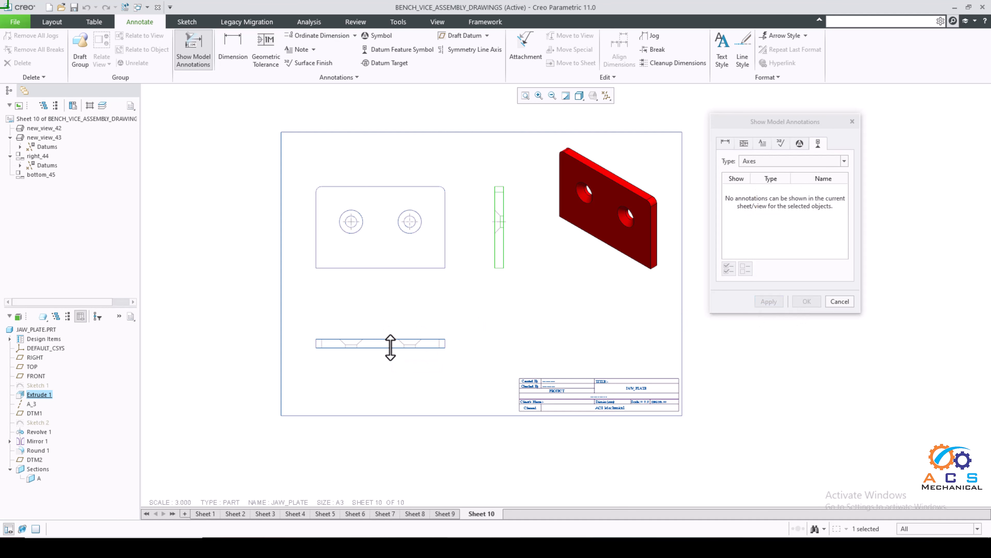
{"action": "left_click", "coordinate": [729, 269]}
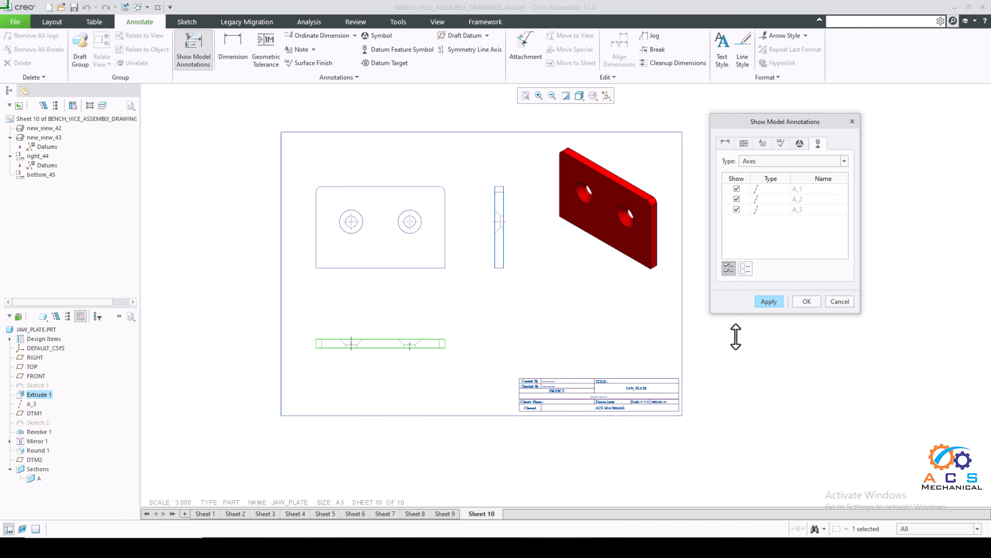
{"action": "left_click", "coordinate": [768, 301]}
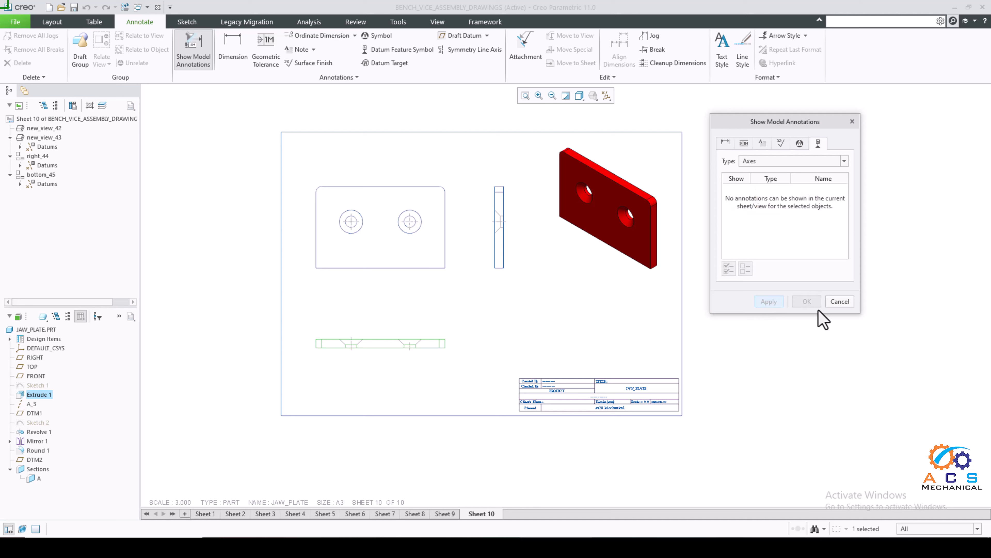
{"action": "left_click", "coordinate": [839, 302]}
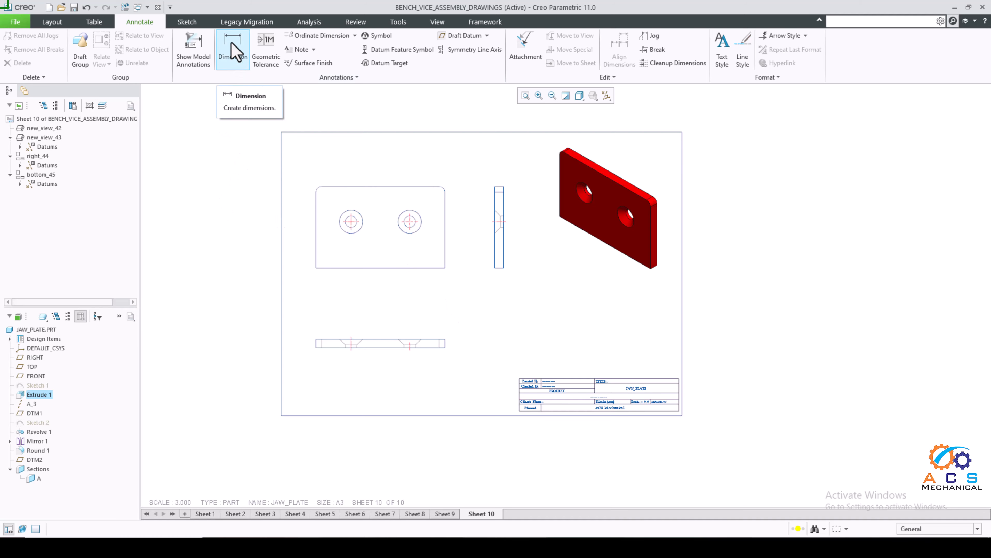
Dimension the plate's overall width above the front view and its overall height to the right of that view
{"action": "left_click", "coordinate": [233, 52]}
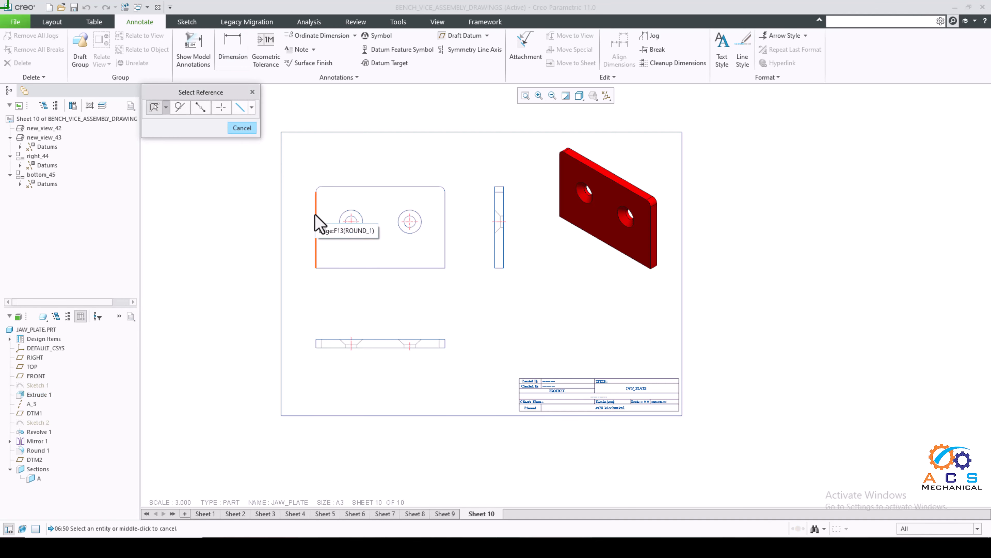
{"action": "left_click", "coordinate": [317, 222]}
{"action": "left_click", "coordinate": [445, 229], "text": "ctrl"}
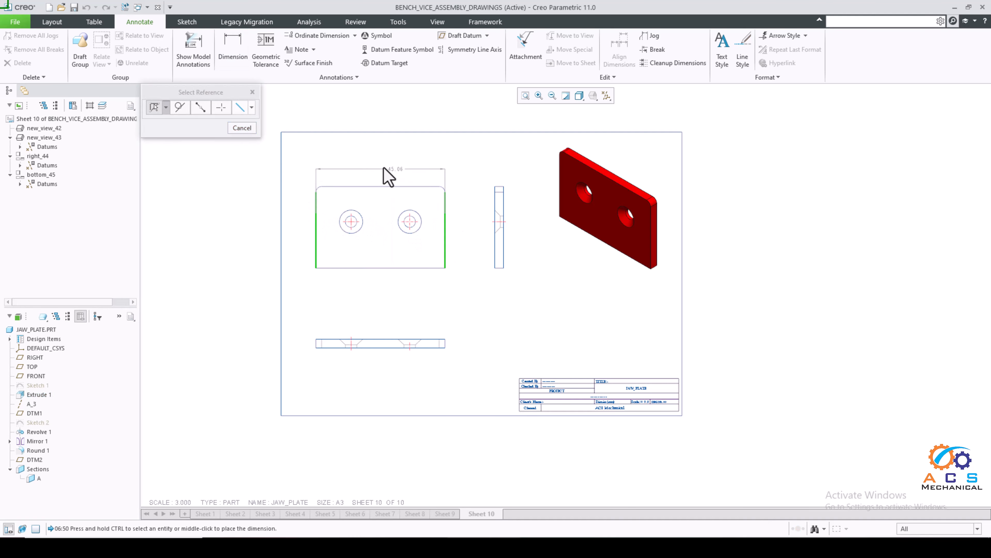
{"action": "middle_click", "coordinate": [382, 176]}
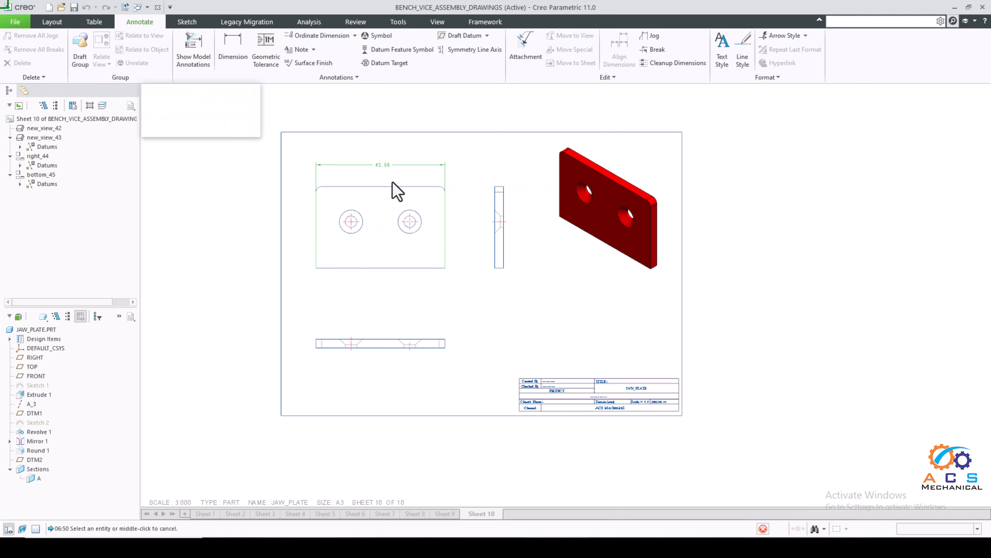
{"action": "left_click", "coordinate": [406, 187]}
{"action": "left_click", "coordinate": [418, 268], "text": "ctrl"}
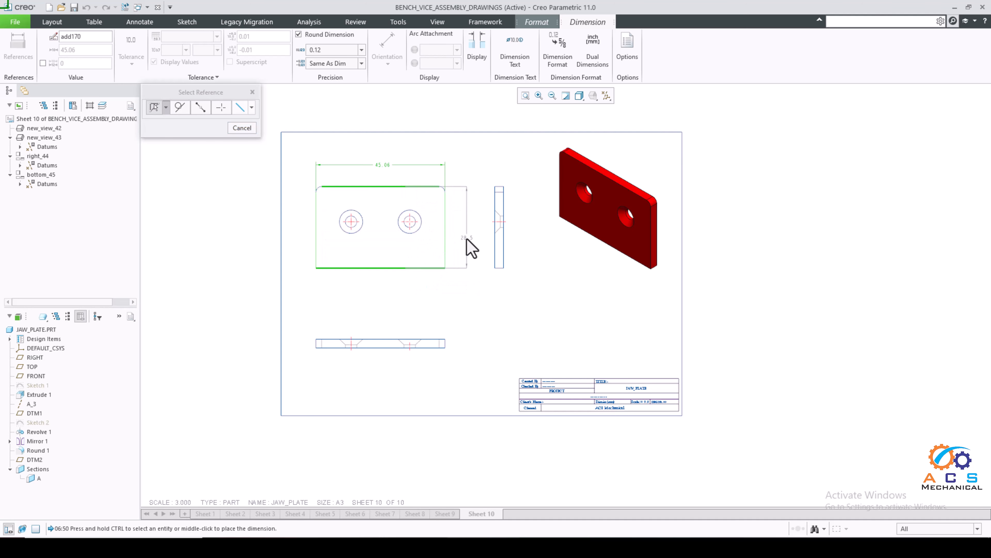
{"action": "middle_click", "coordinate": [469, 250]}
Dimension the plate's thickness at the top edge of the right projection view
{"action": "scroll", "coordinate": [495, 197], "scroll_direction": "up", "scroll_amount": 4}
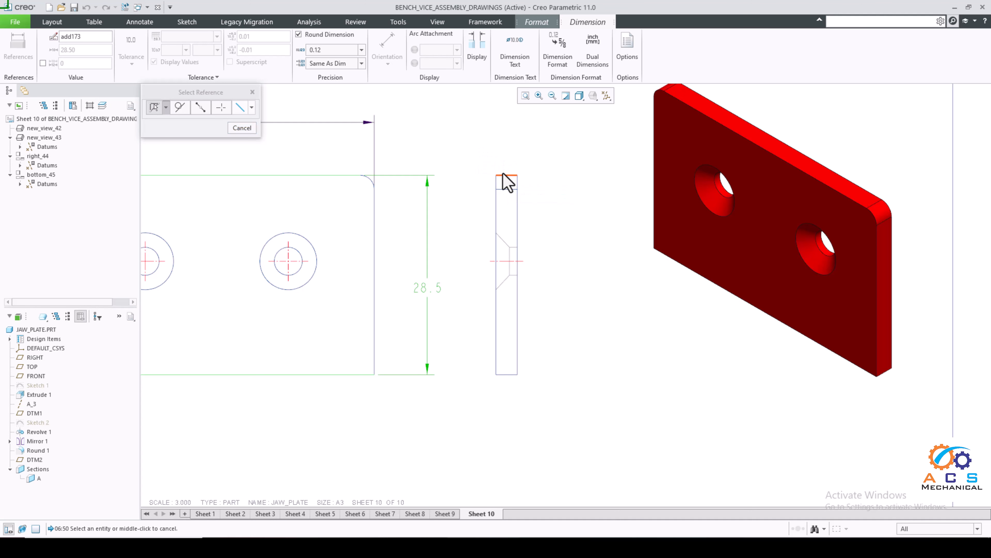
{"action": "left_click", "coordinate": [503, 176]}
{"action": "middle_click", "coordinate": [483, 159]}
Dimension the centre distance between the two hole axes in the front view, placed just below the overall width dimension
{"action": "scroll", "coordinate": [462, 148], "scroll_direction": "down", "scroll_amount": 2}
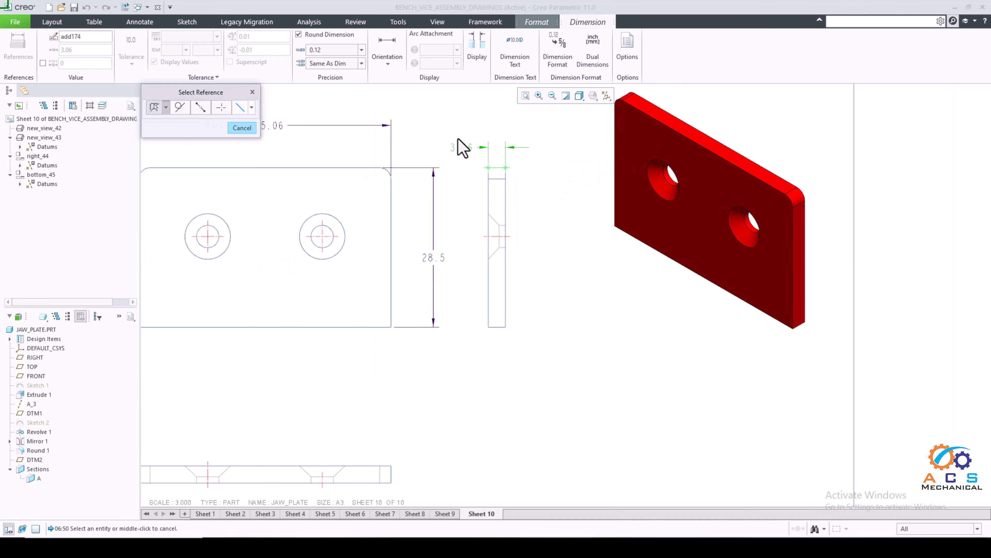
{"action": "scroll", "coordinate": [463, 147], "scroll_direction": "down", "scroll_amount": 2}
{"action": "scroll", "coordinate": [310, 210], "scroll_direction": "up", "scroll_amount": 2}
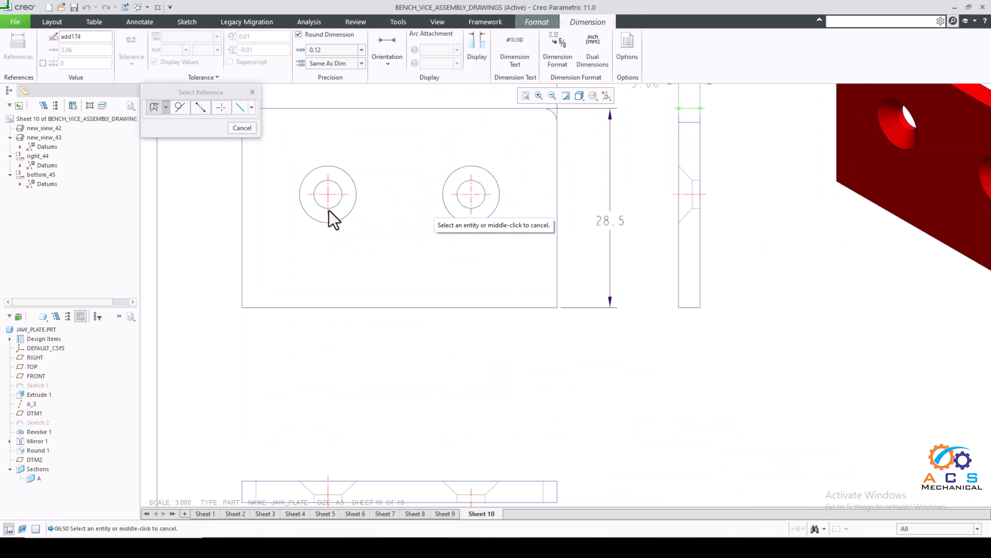
{"action": "scroll", "coordinate": [327, 215], "scroll_direction": "up", "scroll_amount": 2}
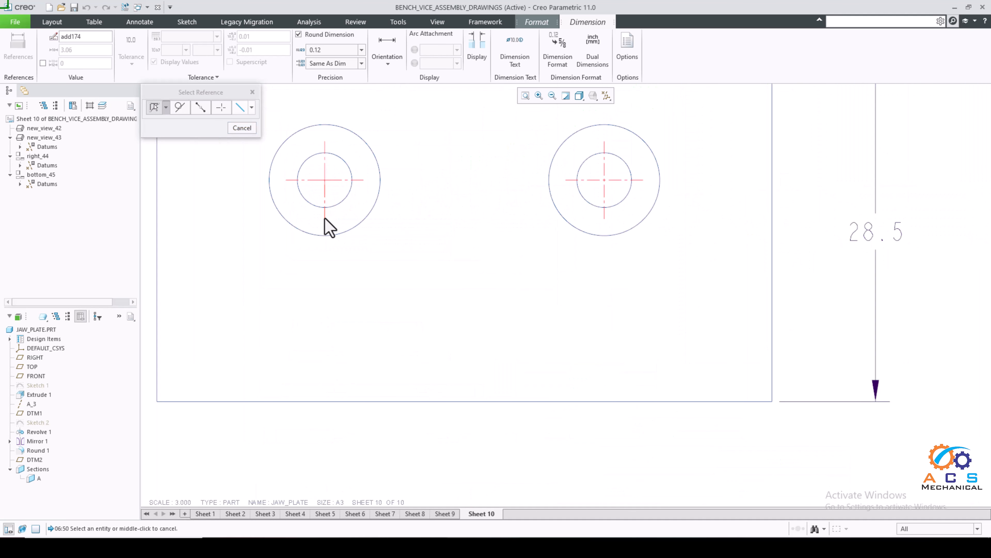
{"action": "left_click", "coordinate": [325, 221]}
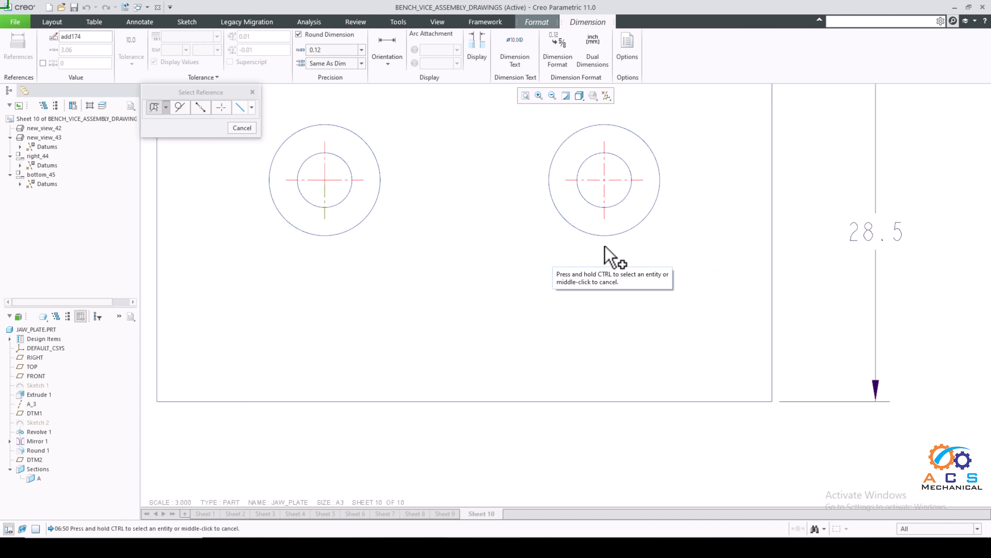
{"action": "left_click", "coordinate": [604, 220], "text": "ctrl"}
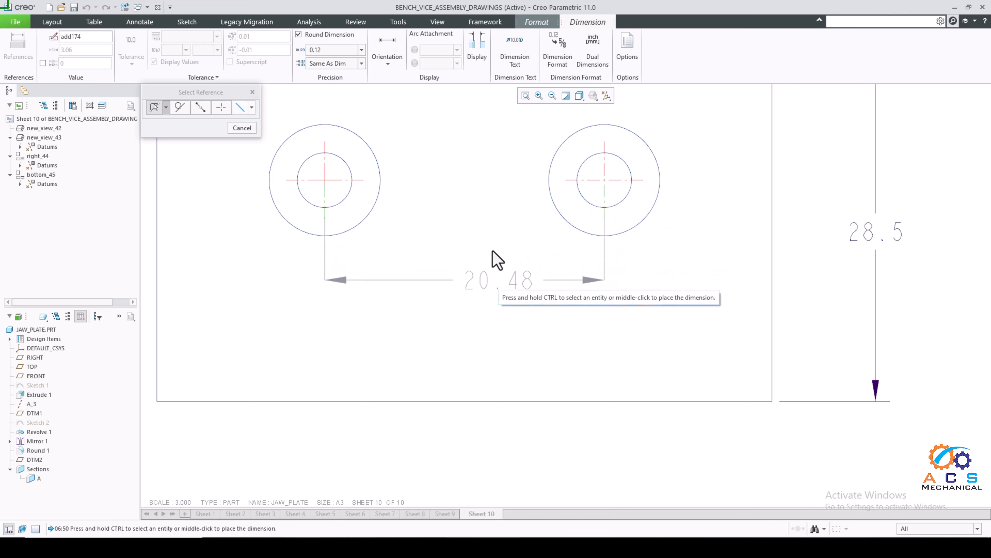
{"action": "scroll", "coordinate": [496, 261], "scroll_direction": "down", "scroll_amount": 3}
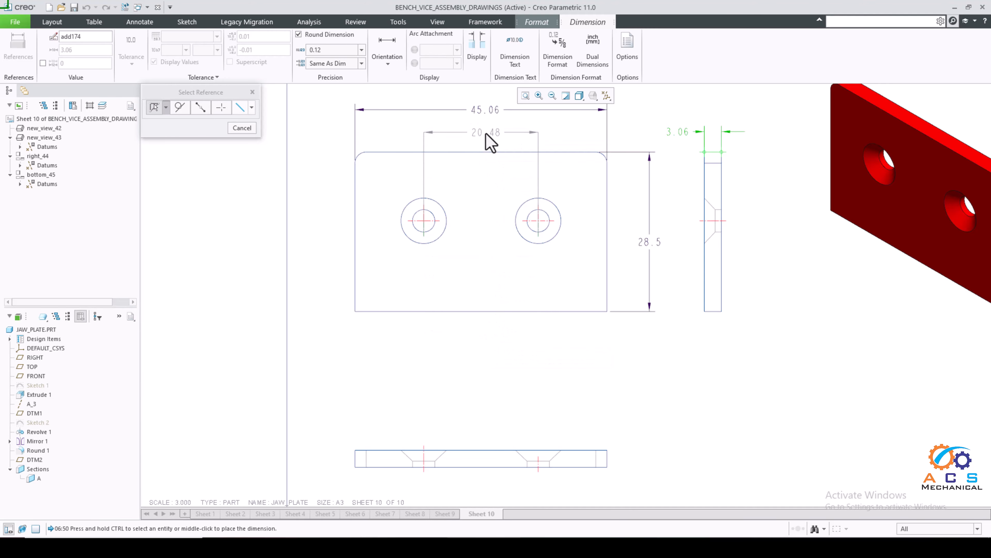
{"action": "middle_click", "coordinate": [486, 135]}
Dimension the plate's thickness at the left end of the bottom view and its overall length below that view
{"action": "scroll", "coordinate": [458, 186], "scroll_direction": "down", "scroll_amount": 1}
{"action": "scroll", "coordinate": [478, 390], "scroll_direction": "up", "scroll_amount": 2}
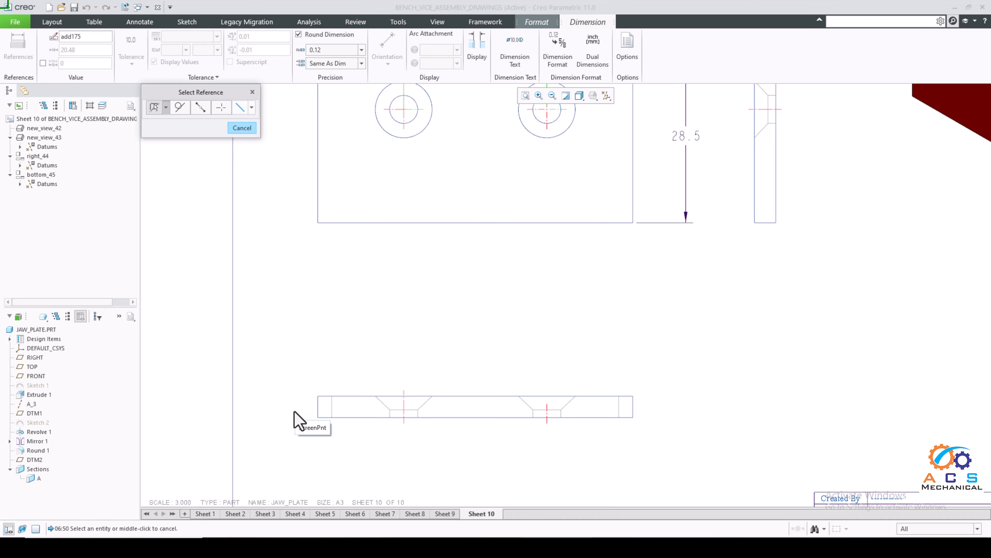
{"action": "left_click", "coordinate": [317, 411]}
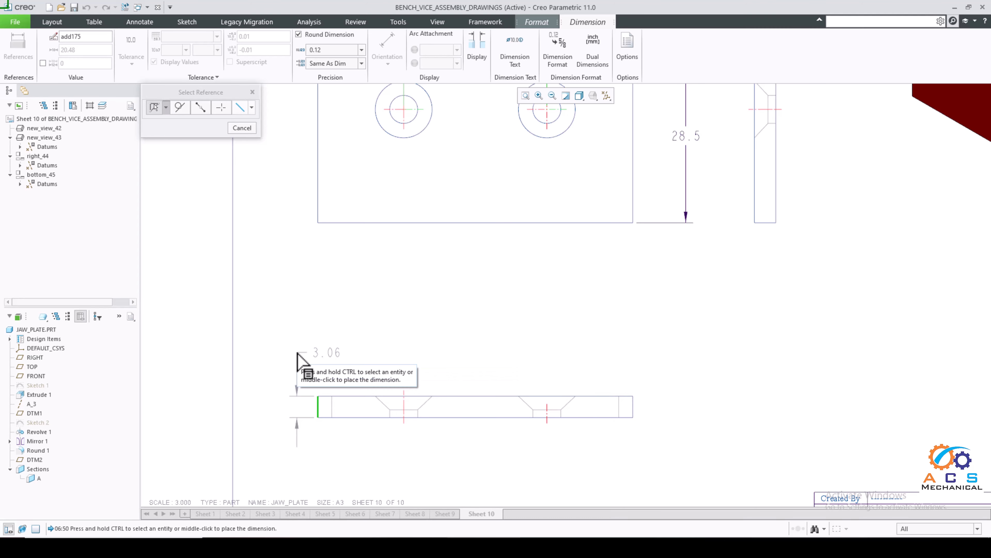
{"action": "middle_click", "coordinate": [298, 354]}
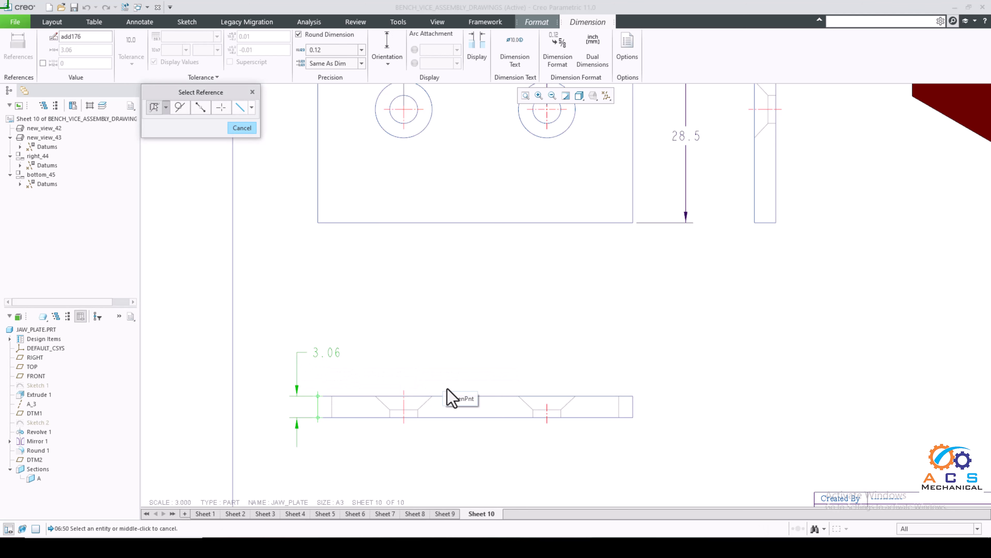
{"action": "left_click", "coordinate": [469, 427]}
{"action": "scroll", "coordinate": [471, 426], "scroll_direction": "down", "scroll_amount": 3}
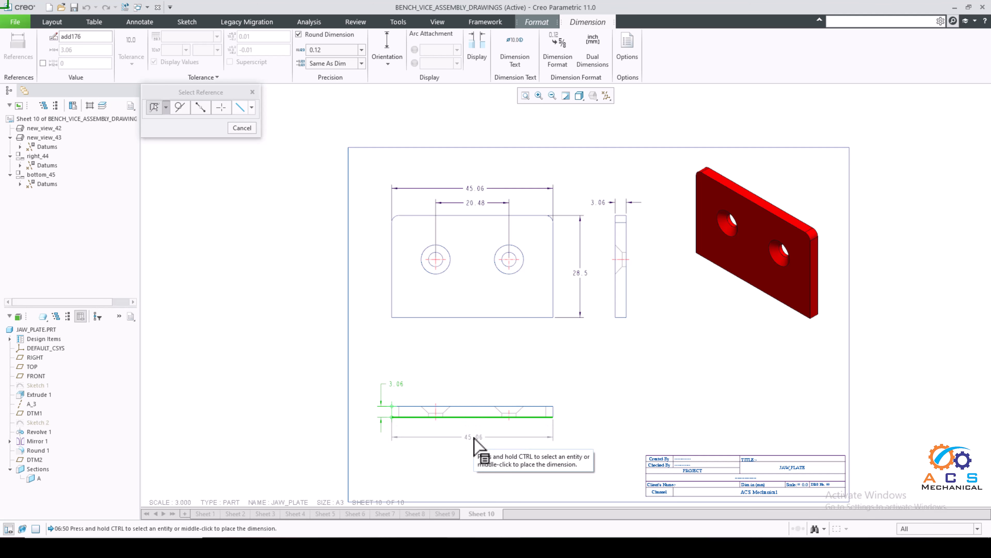
{"action": "middle_click", "coordinate": [474, 440]}
Dimension the distance between the two hole axes above the bottom view and finish dimensioning
{"action": "scroll", "coordinate": [519, 412], "scroll_direction": "up", "scroll_amount": 5}
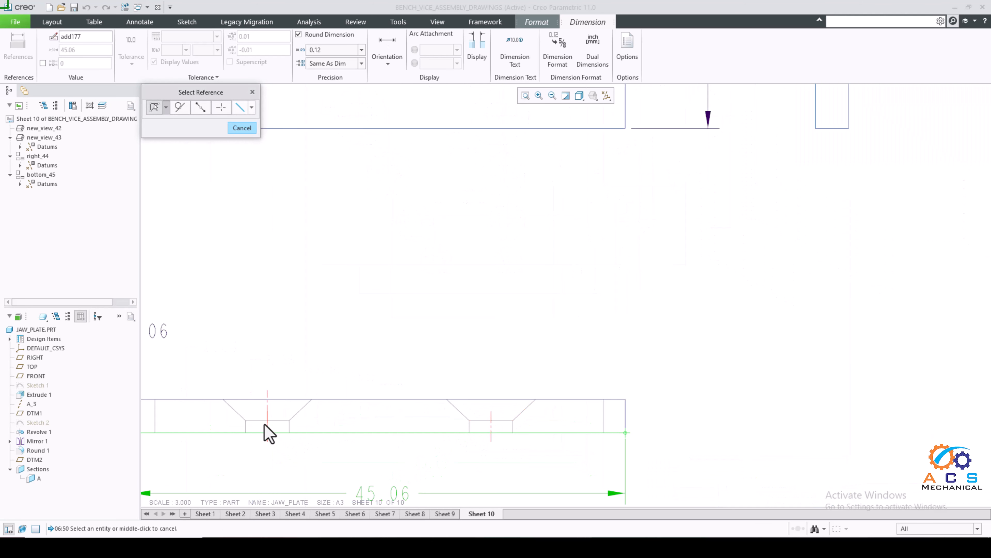
{"action": "left_click", "coordinate": [265, 425]}
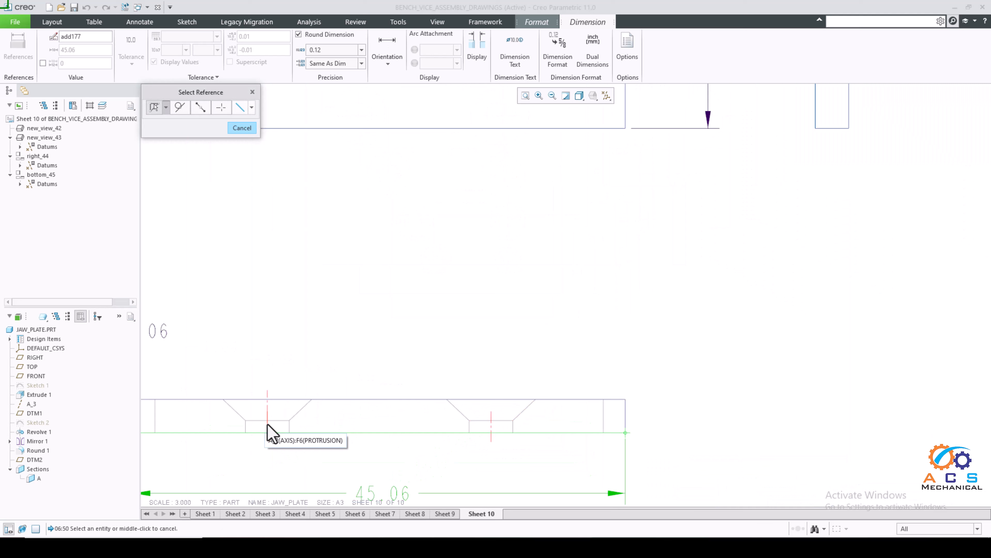
{"action": "left_click", "coordinate": [492, 430]}
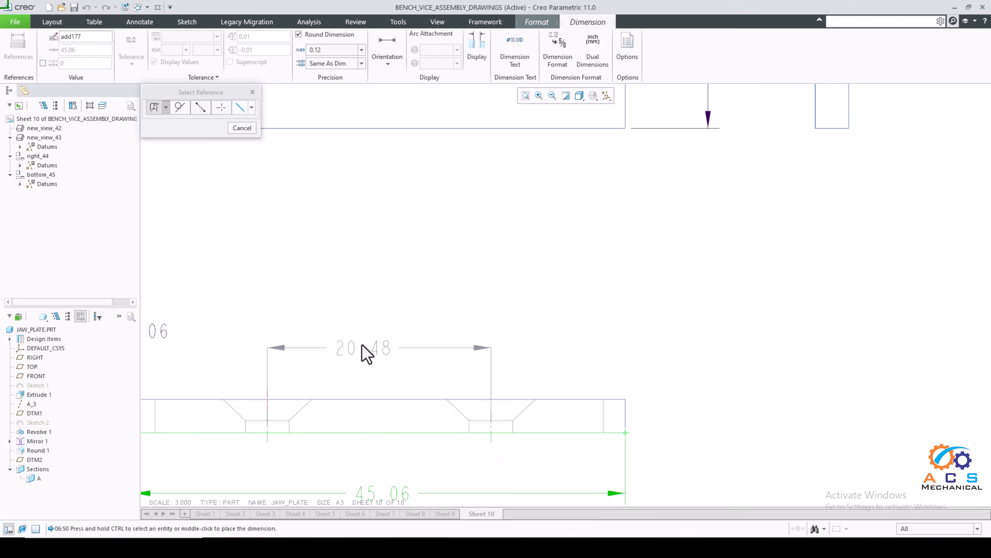
{"action": "middle_click", "coordinate": [372, 341]}
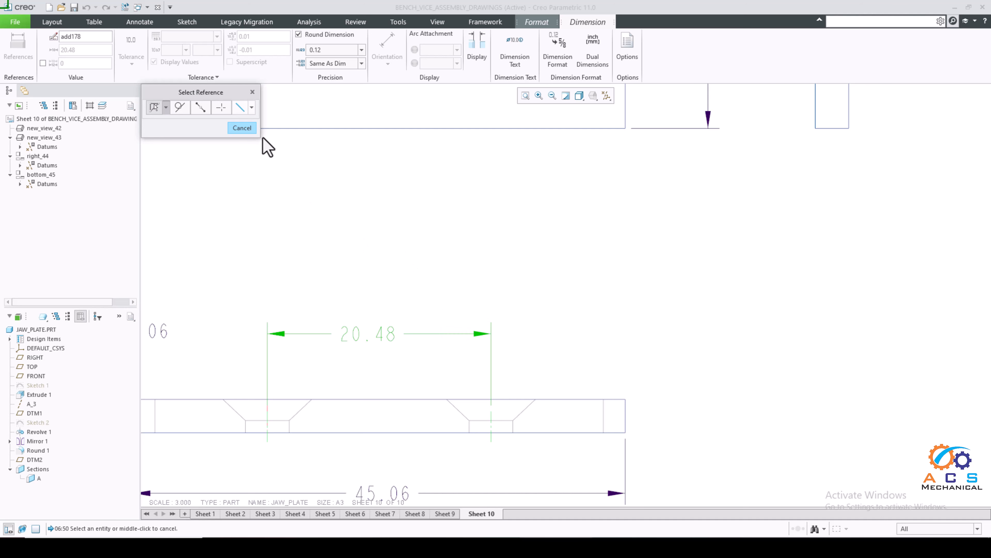
{"action": "left_click", "coordinate": [243, 129]}
{"action": "key", "text": "ctrl+d"}
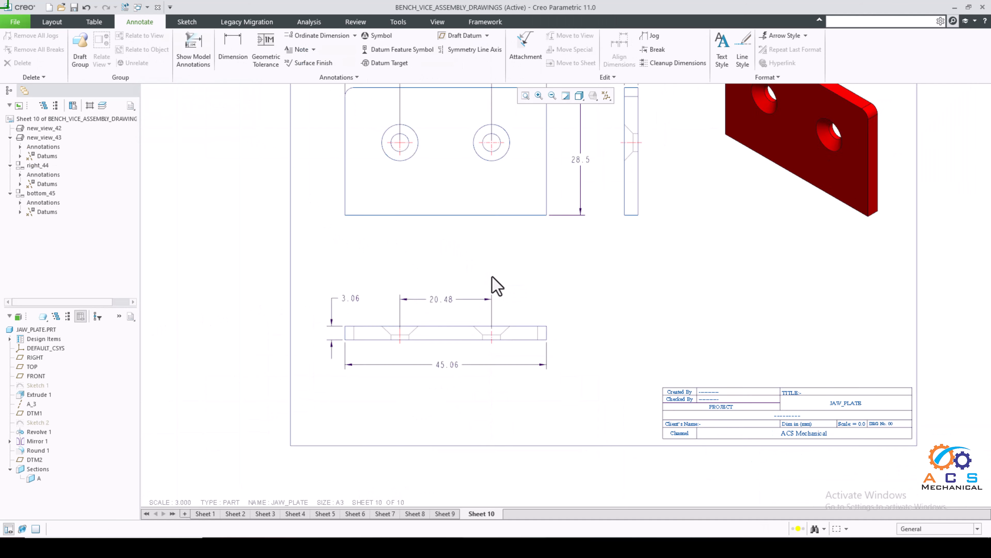
Move the bottom view slightly up, closer to the front view
{"action": "left_click", "coordinate": [525, 313]}
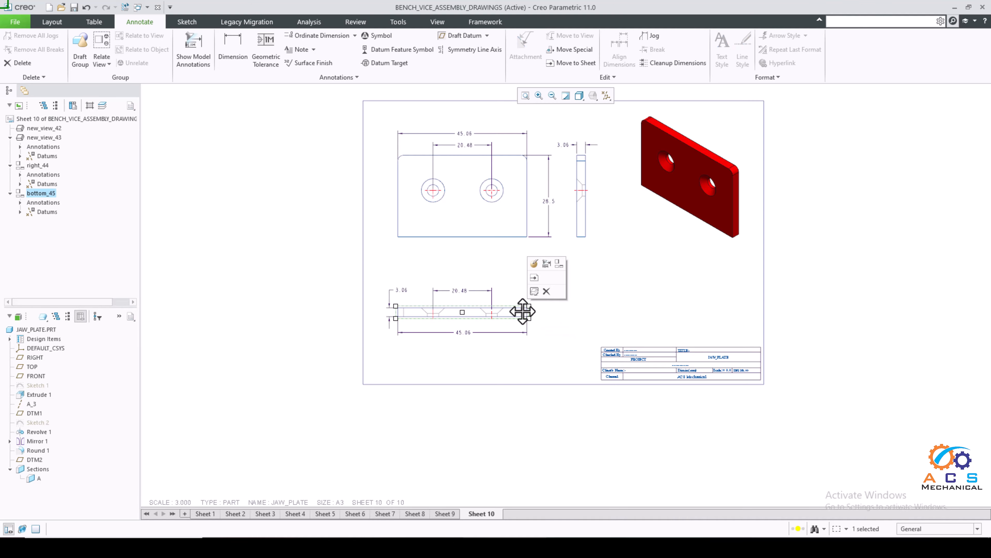
{"action": "left_click_drag", "start_coordinate": [509, 309], "coordinate": [507, 289]}
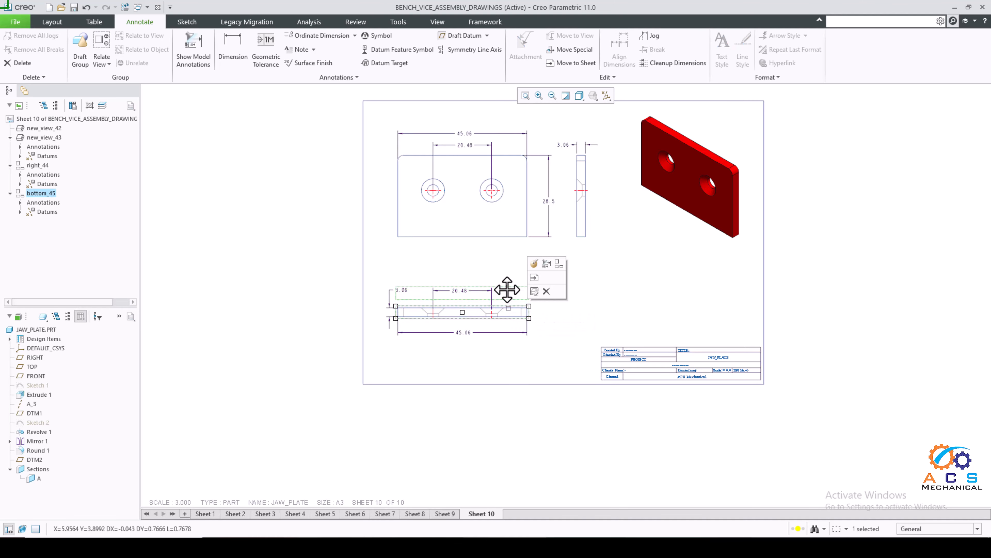
{"action": "left_click", "coordinate": [584, 309]}
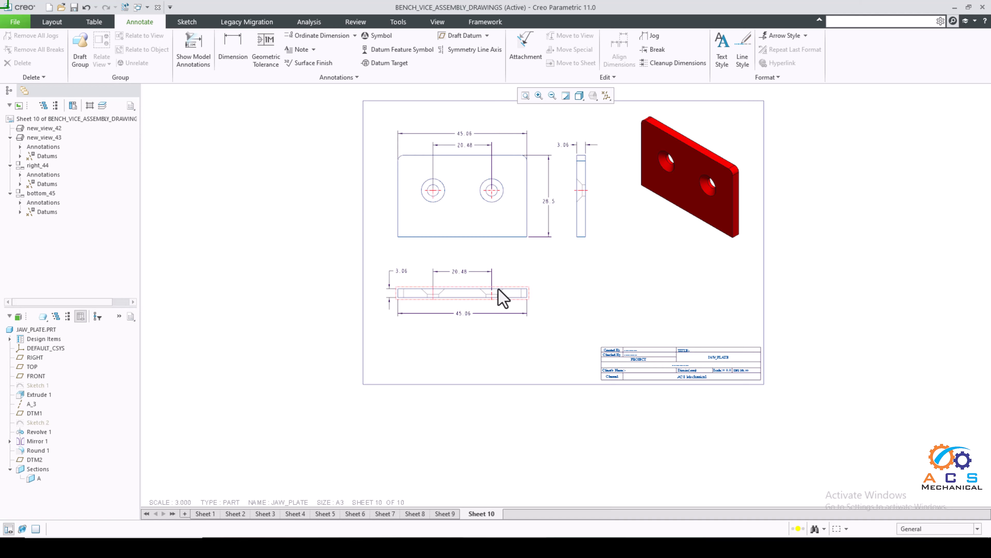
{"action": "scroll", "coordinate": [554, 299], "scroll_direction": "down", "scroll_amount": 3}
{"action": "scroll", "coordinate": [571, 284], "scroll_direction": "up", "scroll_amount": 1}
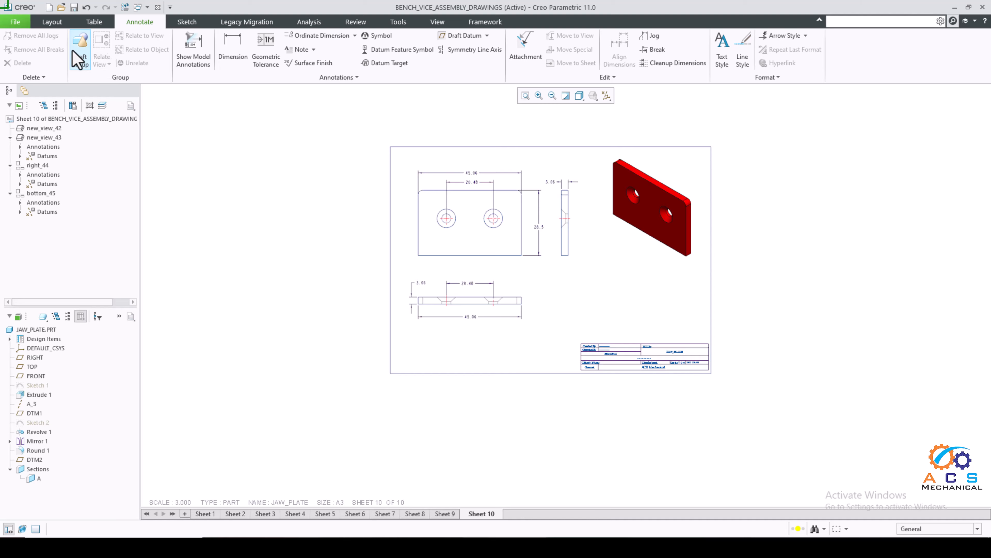
Define a detailed view centred on the countersunk hole in the side view, with a closed spline outline around the hole
{"action": "left_click", "coordinate": [55, 23]}
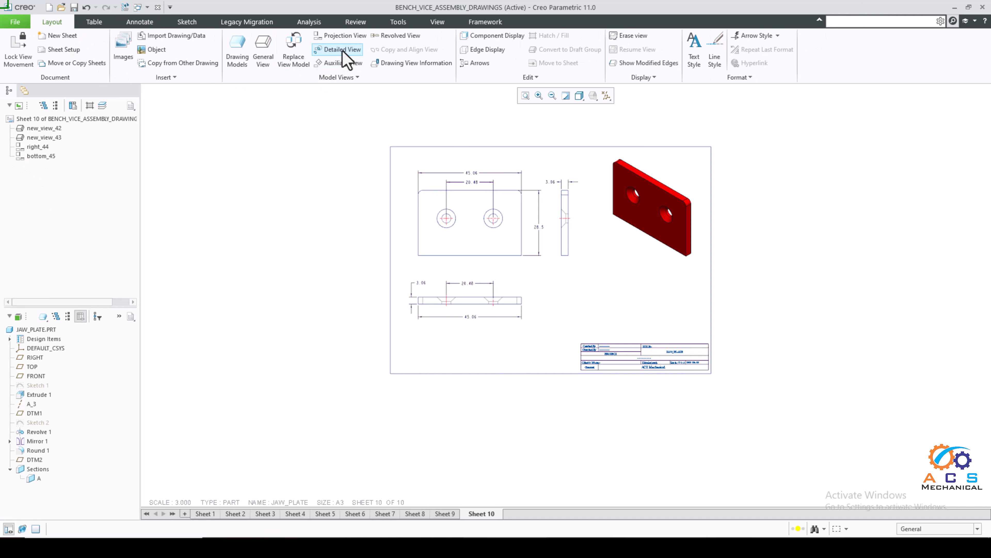
{"action": "left_click", "coordinate": [342, 50]}
{"action": "scroll", "coordinate": [601, 223], "scroll_direction": "up", "scroll_amount": 2}
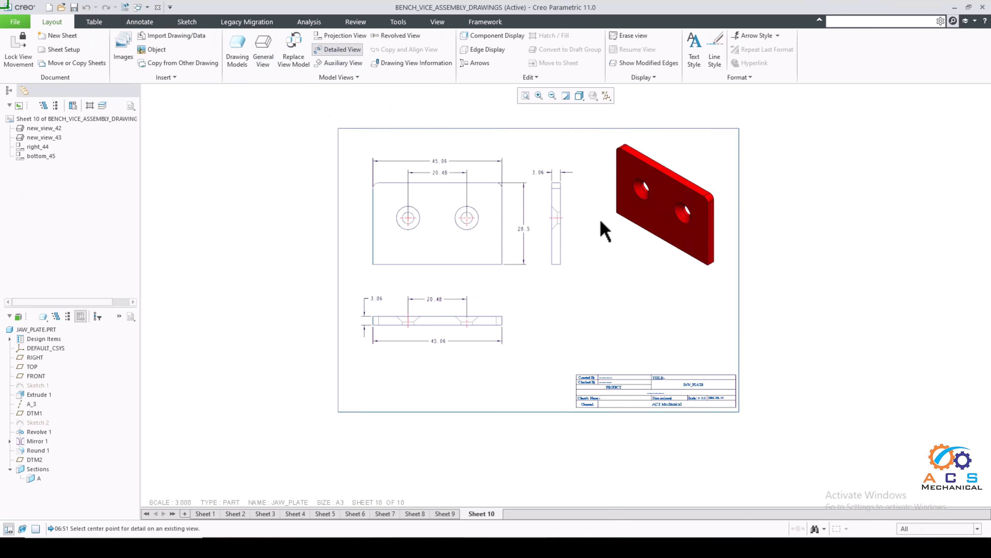
{"action": "scroll", "coordinate": [601, 222], "scroll_direction": "up", "scroll_amount": 4}
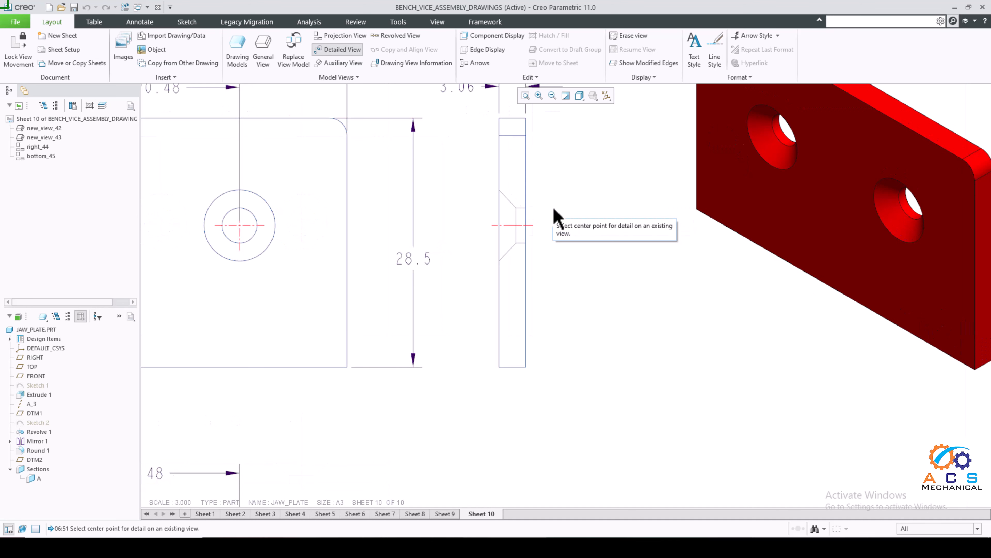
{"action": "scroll", "coordinate": [556, 214], "scroll_direction": "up", "scroll_amount": 2}
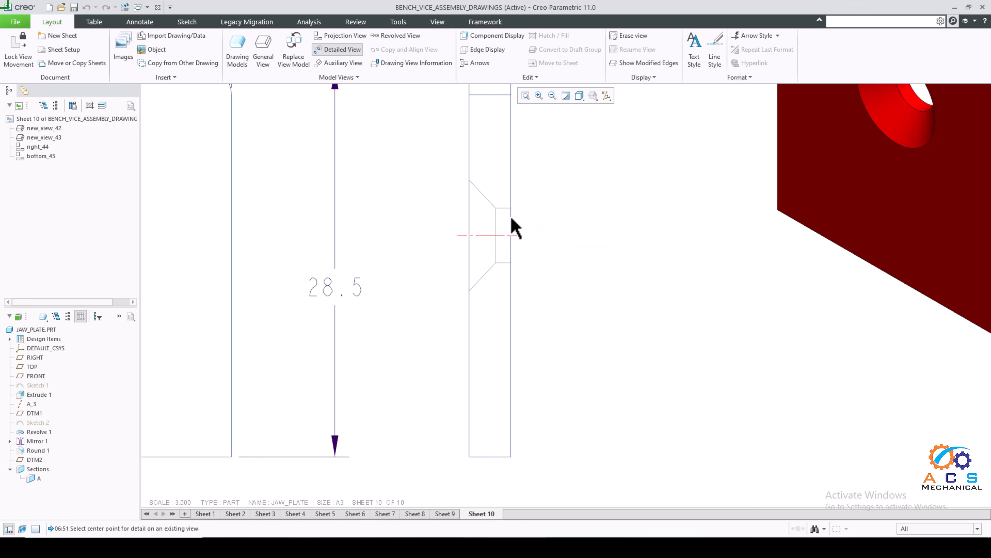
{"action": "left_click", "coordinate": [496, 220]}
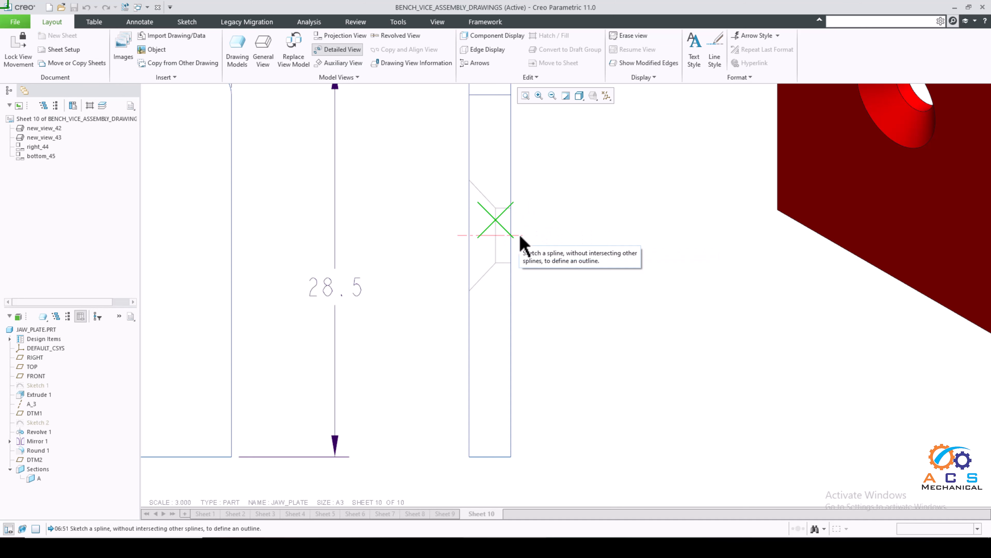
{"action": "left_click", "coordinate": [527, 213]}
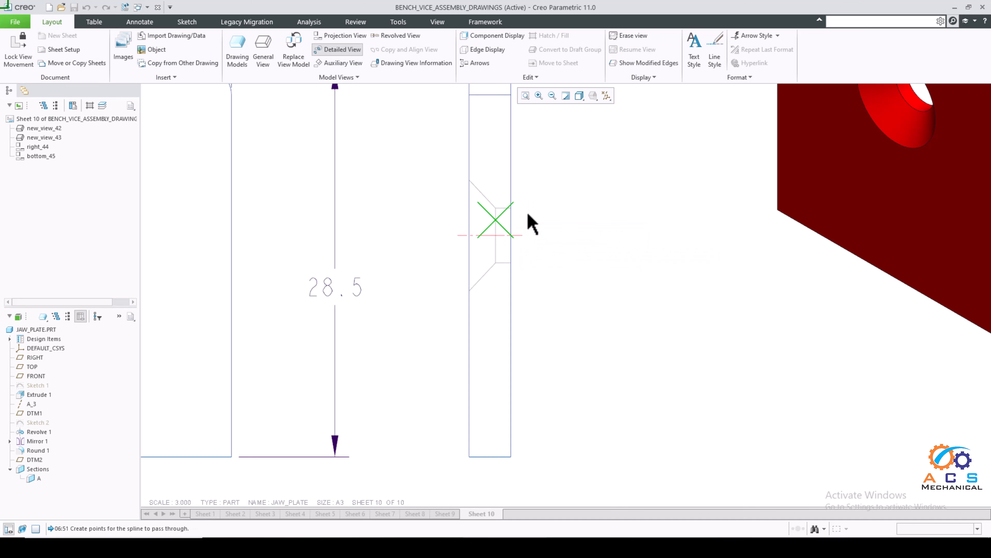
{"action": "left_click", "coordinate": [460, 179]}
{"action": "left_click", "coordinate": [449, 301]}
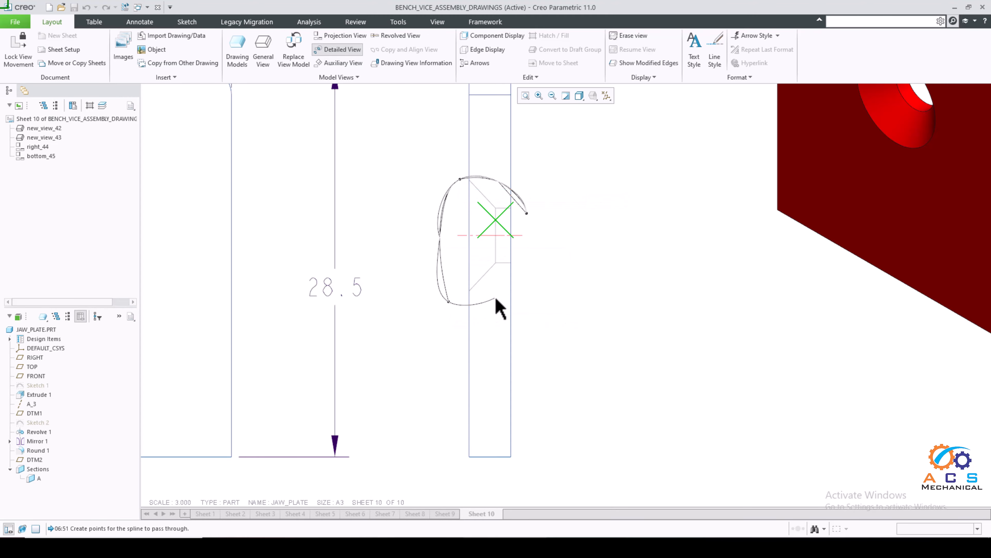
{"action": "left_click", "coordinate": [528, 263]}
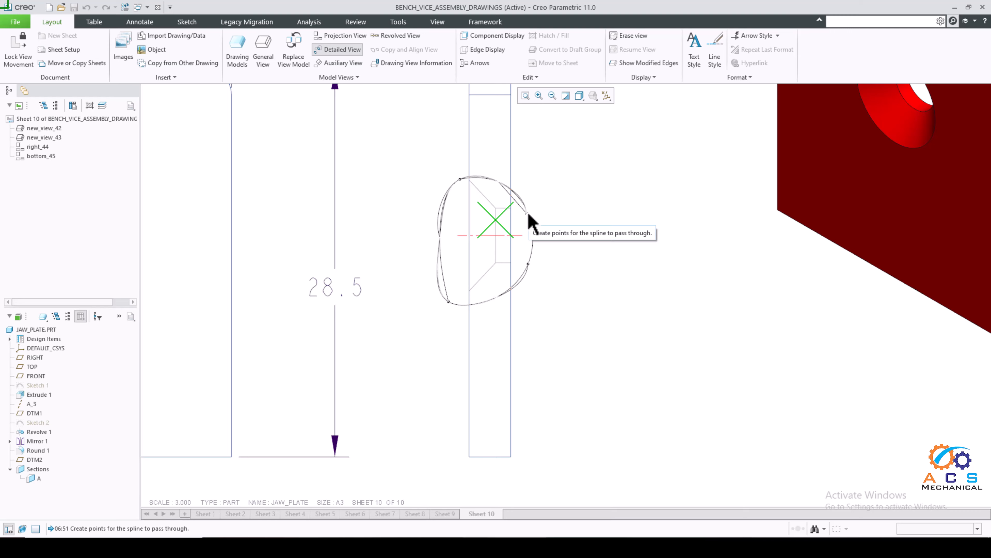
{"action": "left_click", "coordinate": [527, 214]}
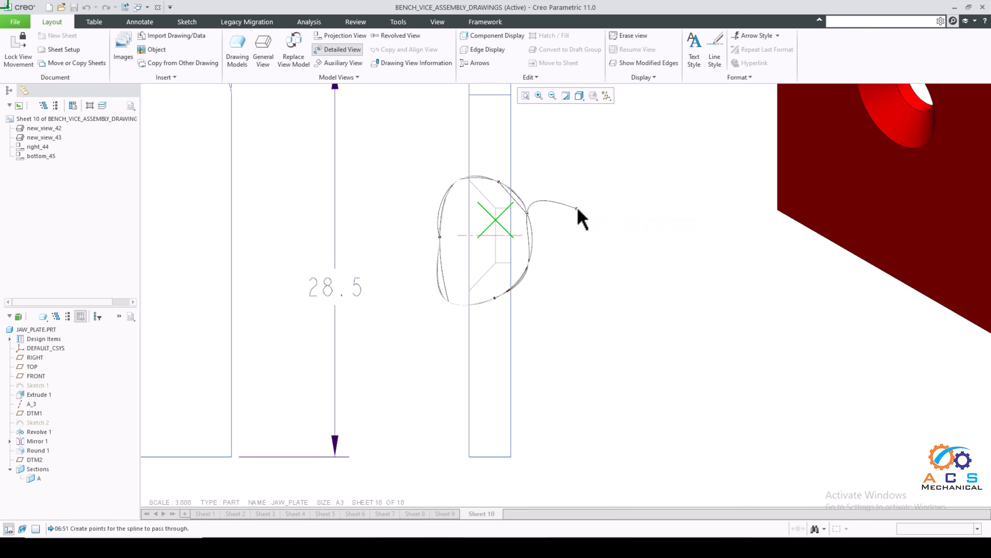
{"action": "middle_click", "coordinate": [570, 201]}
Place the detailed view in the open space below the side view, above the title block
{"action": "scroll", "coordinate": [562, 192], "scroll_direction": "up", "scroll_amount": 3}
{"action": "scroll", "coordinate": [562, 192], "scroll_direction": "down", "scroll_amount": 3}
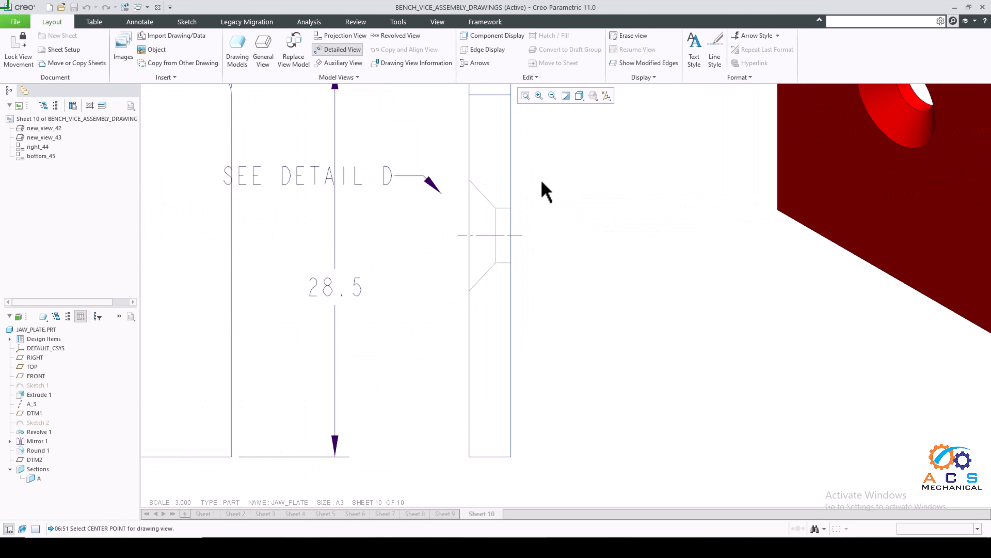
{"action": "scroll", "coordinate": [493, 192], "scroll_direction": "up", "scroll_amount": 4}
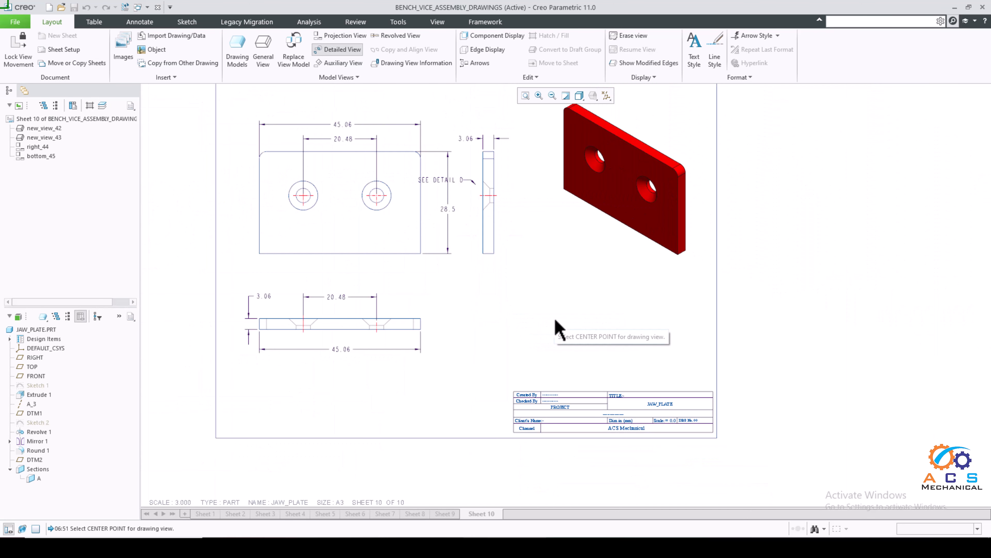
{"action": "left_click", "coordinate": [541, 308]}
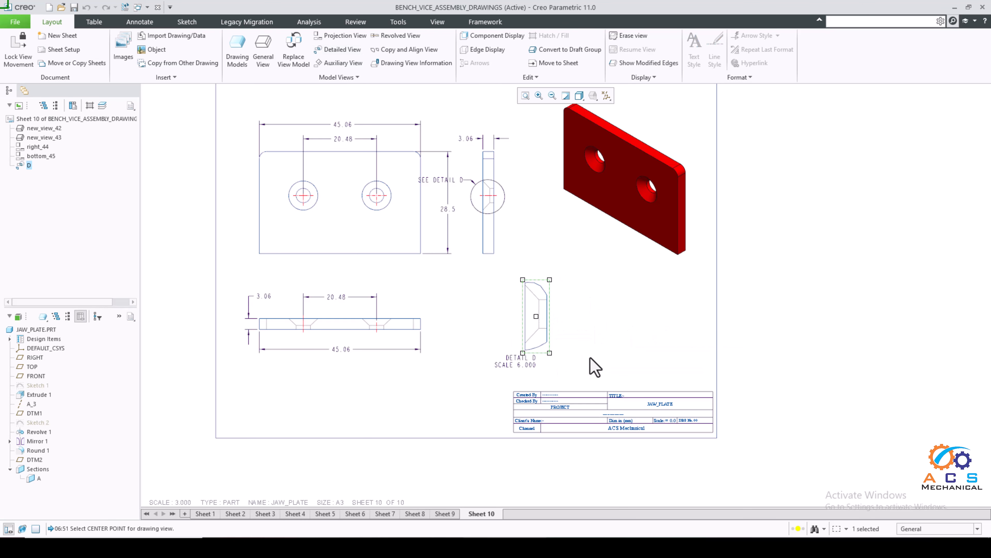
Move the DETAIL D scale note slightly lower beneath the detailed view and centre-align its text
{"action": "scroll", "coordinate": [526, 354], "scroll_direction": "up", "scroll_amount": 2}
{"action": "double_click", "coordinate": [505, 342]}
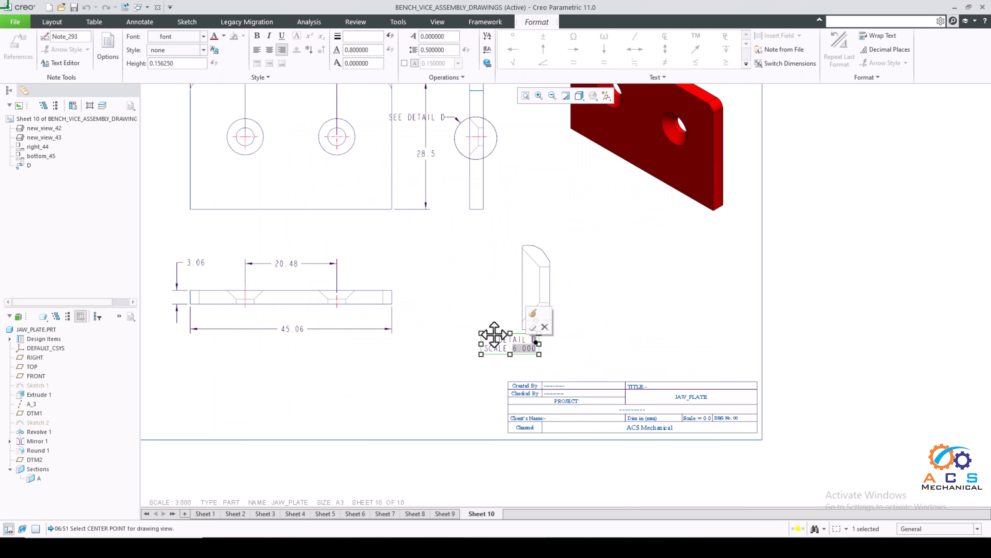
{"action": "left_click_drag", "start_coordinate": [494, 334], "coordinate": [518, 343]}
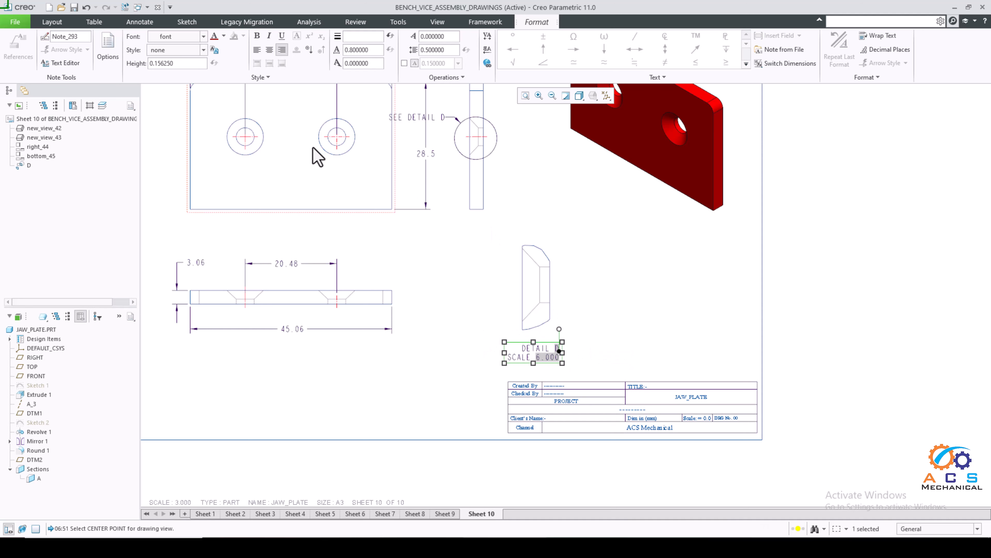
{"action": "left_click", "coordinate": [268, 54]}
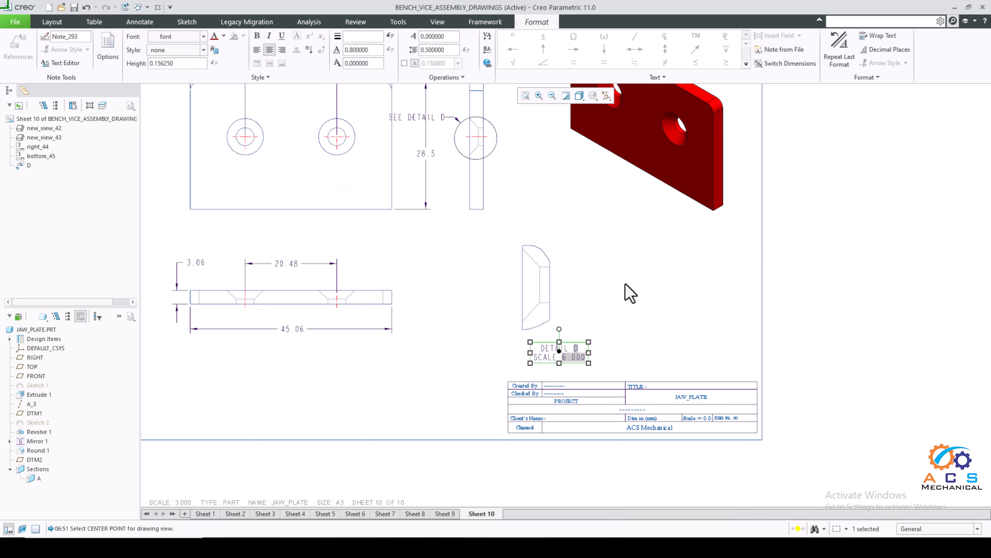
{"action": "left_click", "coordinate": [624, 284]}
{"action": "left_click", "coordinate": [547, 342]}
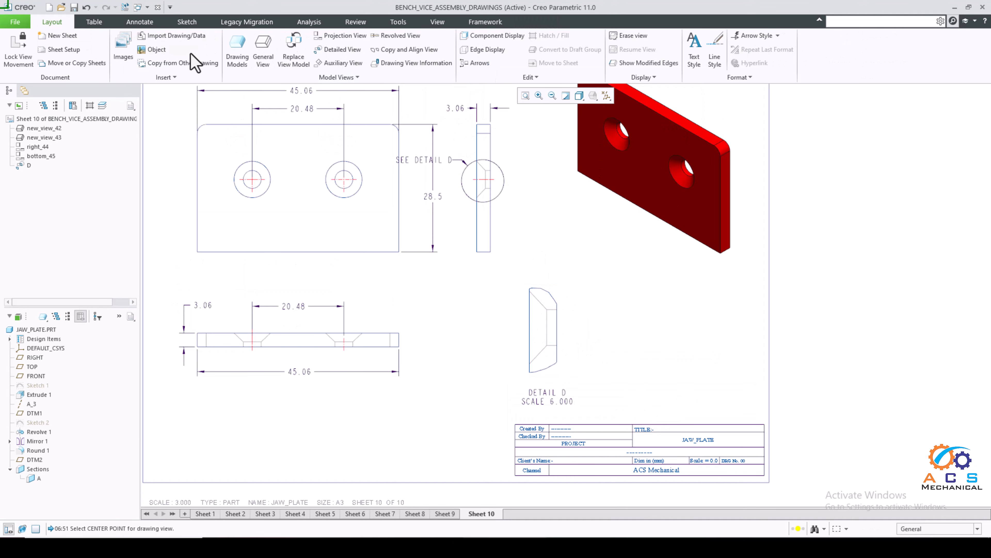
In the detailed view, dimension the straight bore's depth above the view and the countersink angle between its two slanted edges
{"action": "left_click", "coordinate": [142, 23]}
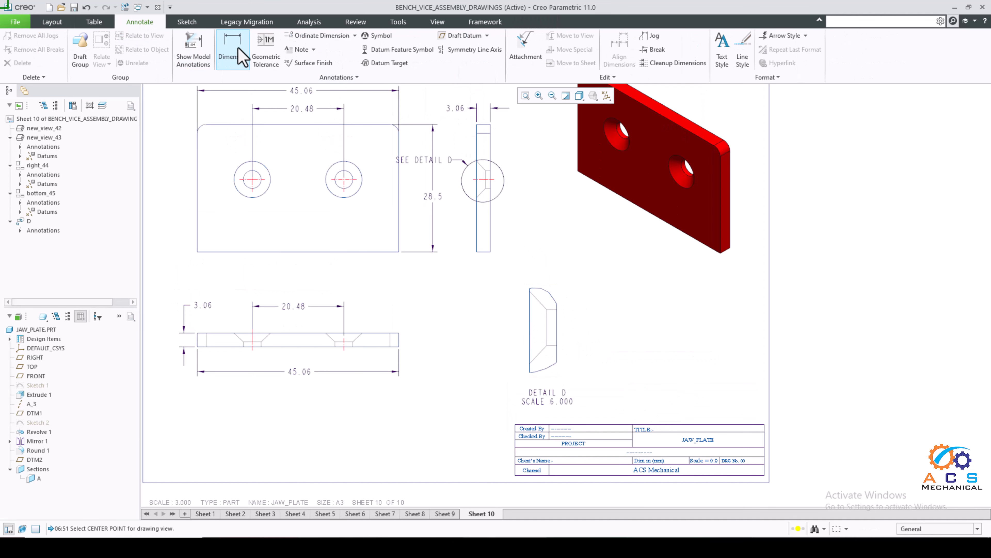
{"action": "left_click", "coordinate": [233, 49]}
{"action": "scroll", "coordinate": [545, 333], "scroll_direction": "up", "scroll_amount": 3}
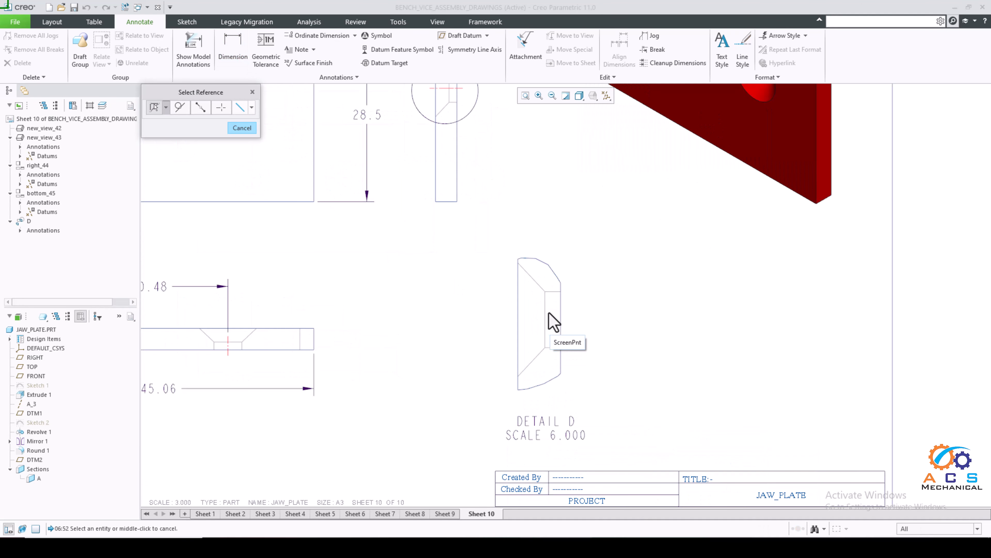
{"action": "left_click", "coordinate": [555, 292]}
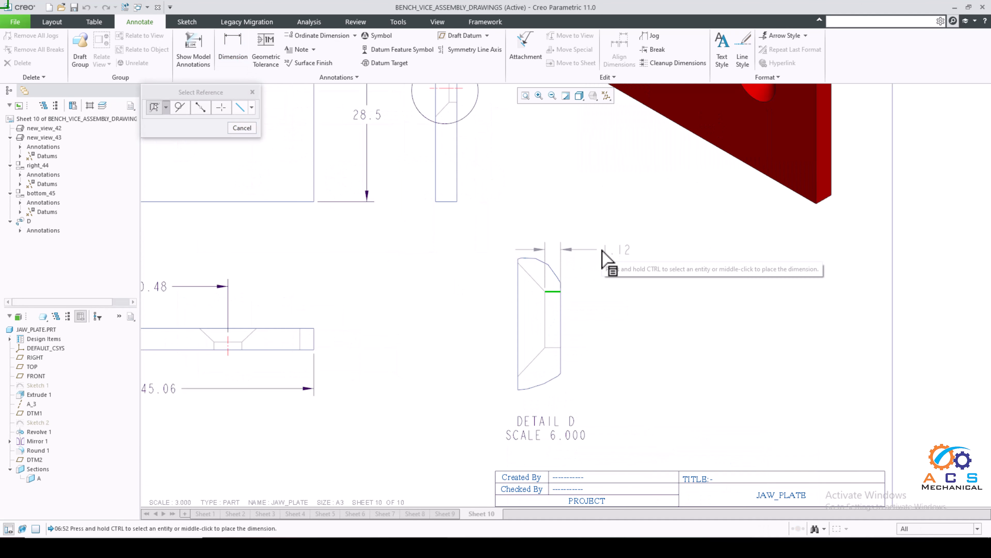
{"action": "middle_click", "coordinate": [603, 258]}
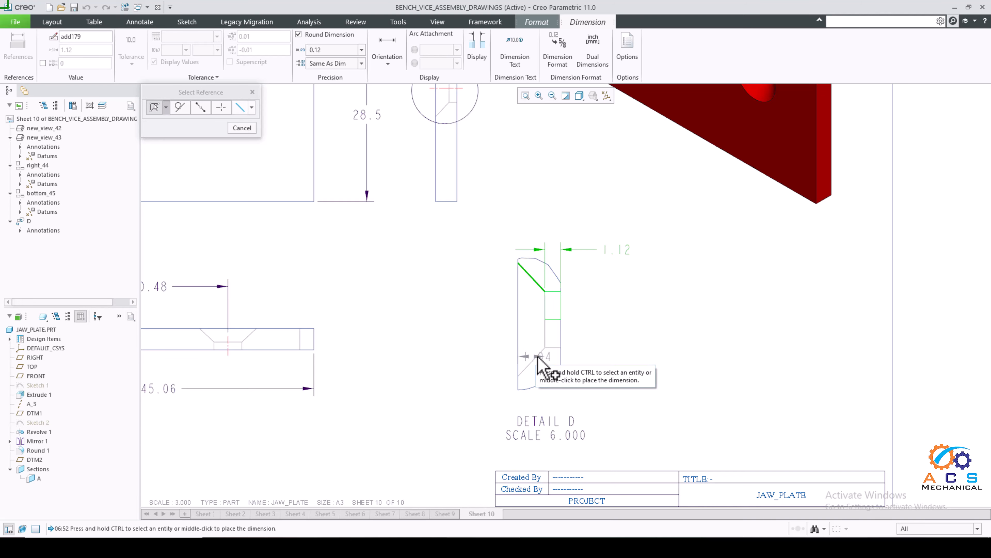
{"action": "left_click", "coordinate": [532, 361], "text": "ctrl"}
{"action": "middle_click", "coordinate": [468, 329]}
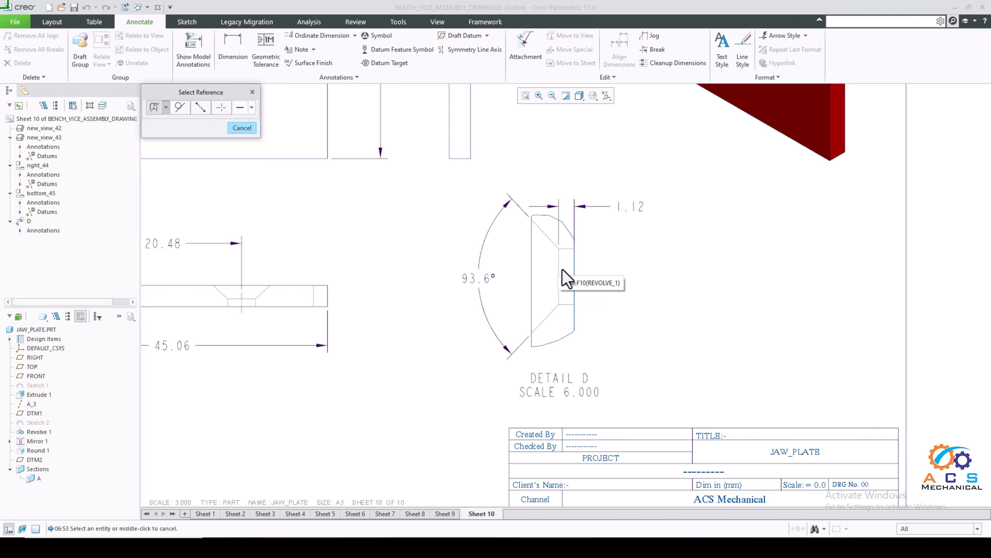
Dimension the distance between the bore's two parallel edges to the right of the detailed view and finish dimensioning
{"action": "left_click", "coordinate": [566, 249]}
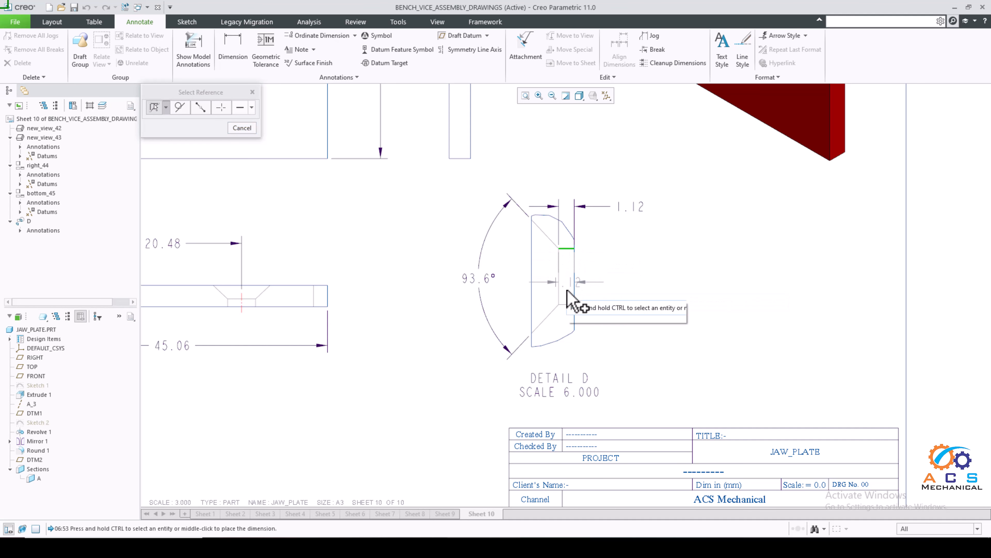
{"action": "left_click", "coordinate": [566, 304], "text": "ctrl"}
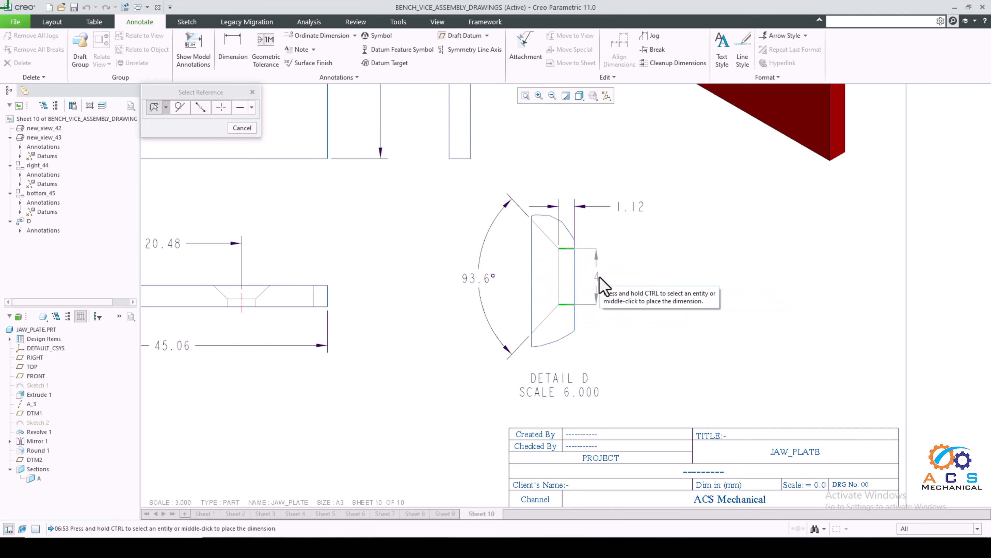
{"action": "middle_click", "coordinate": [600, 277]}
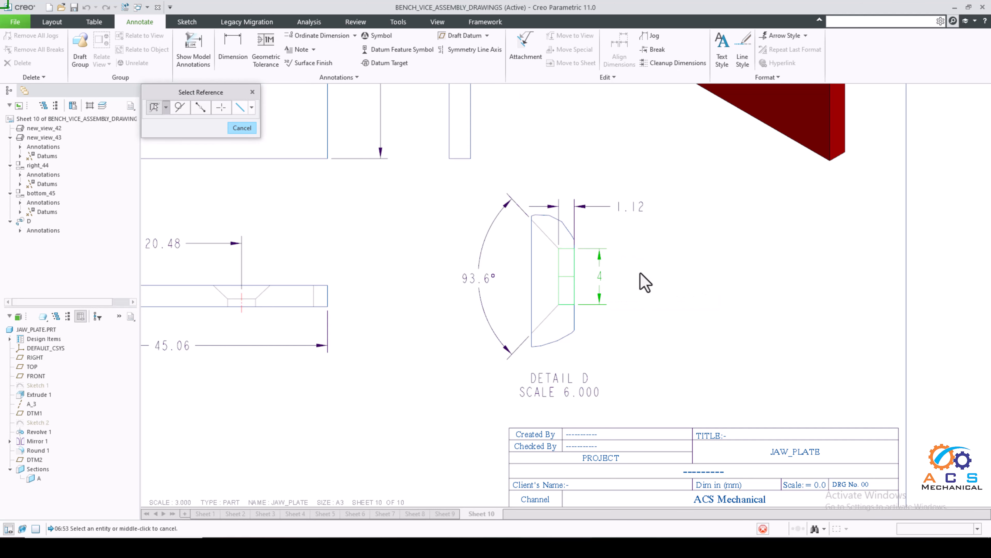
{"action": "middle_click", "coordinate": [644, 284]}
{"action": "scroll", "coordinate": [643, 284], "scroll_direction": "down", "scroll_amount": 3}
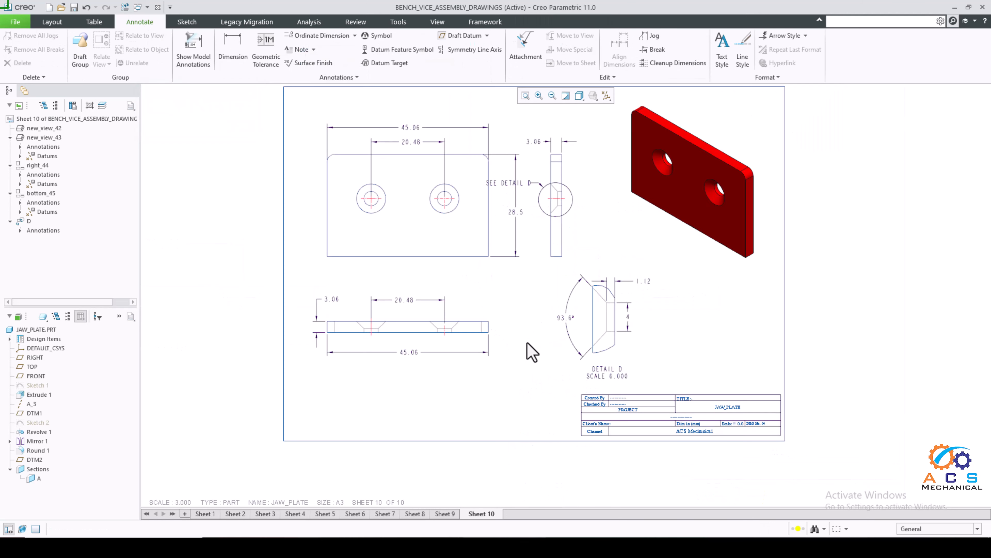
Move the SEE DETAIL D note to the lower right of the detail circle on the side view
{"action": "scroll", "coordinate": [413, 132], "scroll_direction": "up", "scroll_amount": 1}
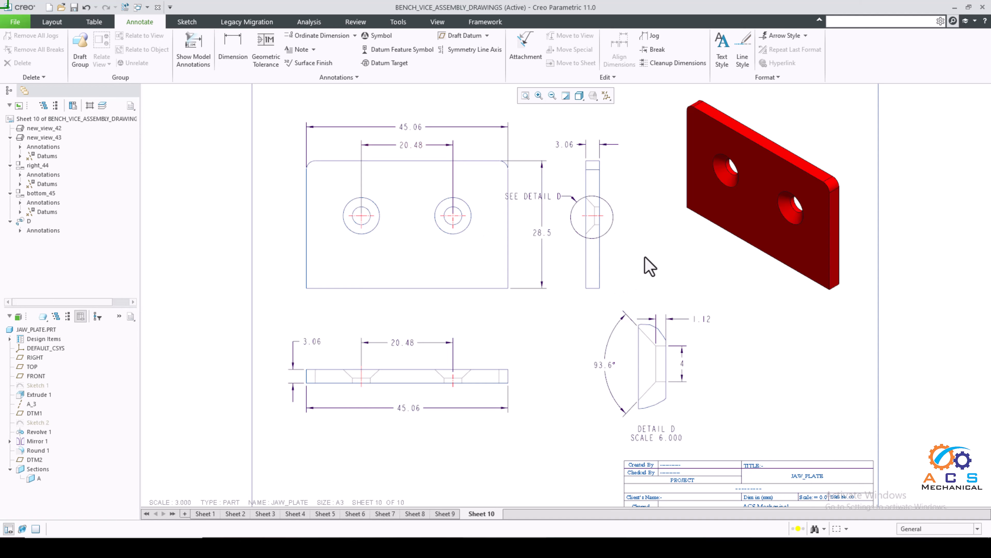
{"action": "left_click", "coordinate": [525, 198]}
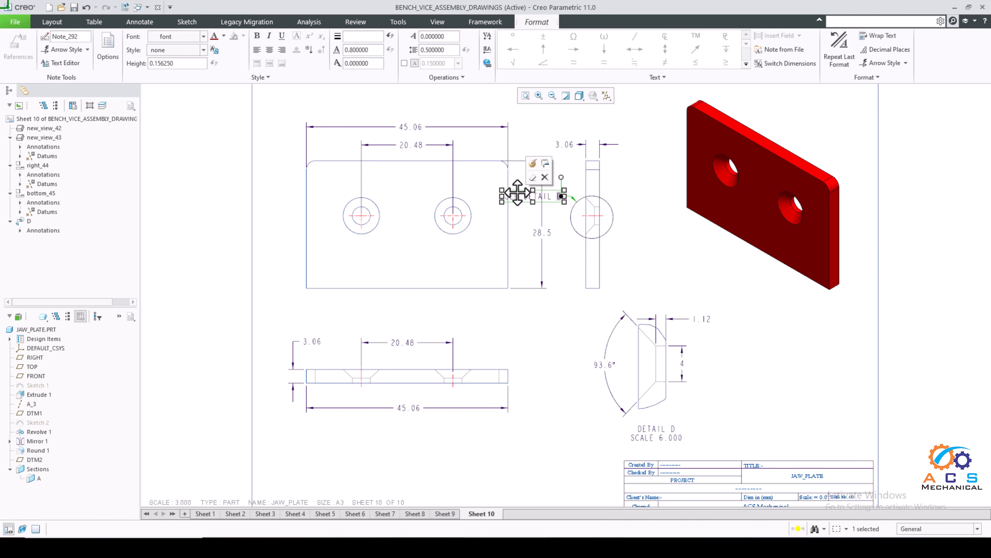
{"action": "mouse_move", "coordinate": [509, 189]}
{"action": "left_mouse_down"}
{"action": "mouse_move", "coordinate": [597, 178]}
{"action": "mouse_move", "coordinate": [574, 170]}
{"action": "mouse_move", "coordinate": [582, 202]}
{"action": "mouse_move", "coordinate": [571, 244]}
{"action": "left_mouse_up"}
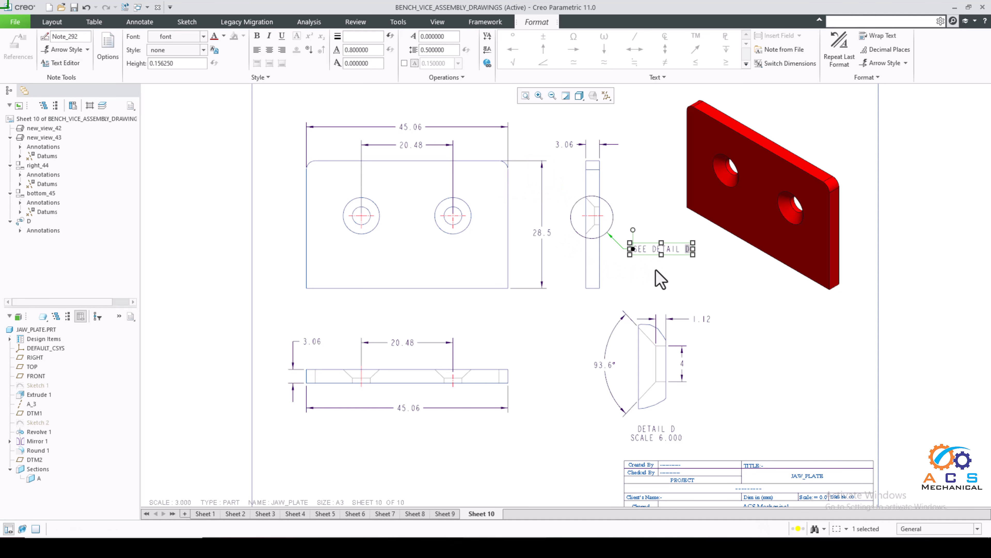
{"action": "left_click", "coordinate": [656, 270]}
Select all dimensions in the front, side, bottom and detailed views with the SEE DETAIL D note, and set their font to Arial WGL
{"action": "scroll", "coordinate": [582, 235], "scroll_direction": "down", "scroll_amount": 2}
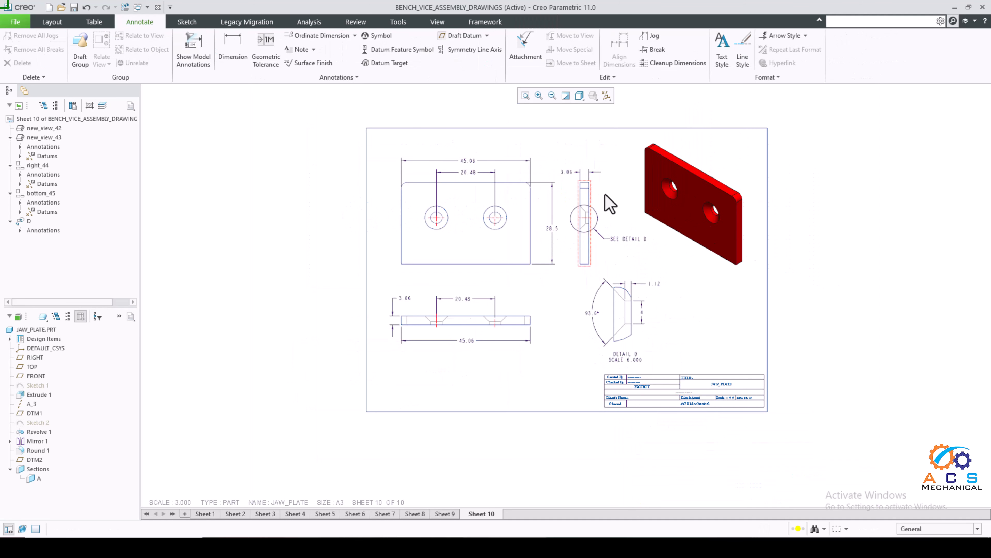
{"action": "left_click_drag", "start_coordinate": [620, 145], "coordinate": [447, 255]}
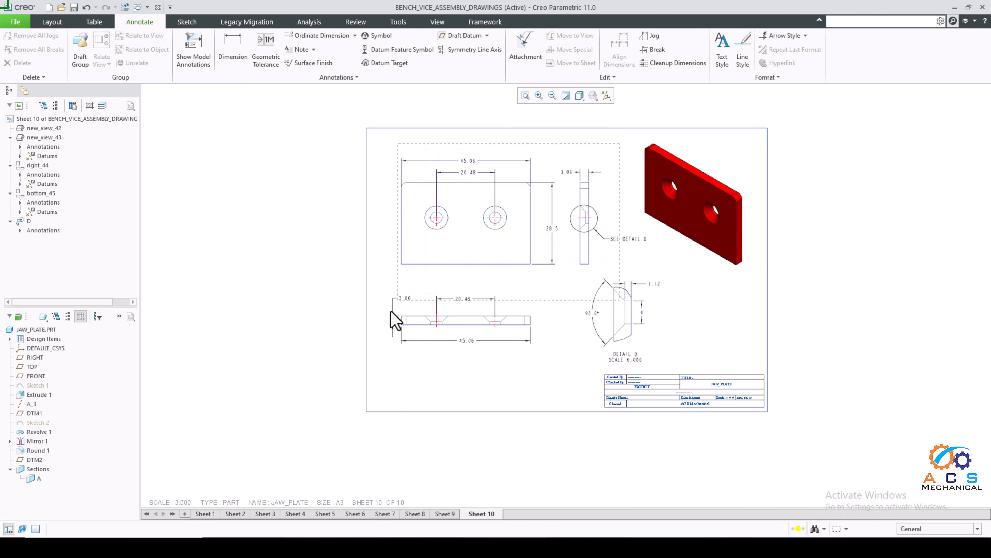
{"action": "left_click_drag", "start_coordinate": [390, 311], "coordinate": [387, 352]}
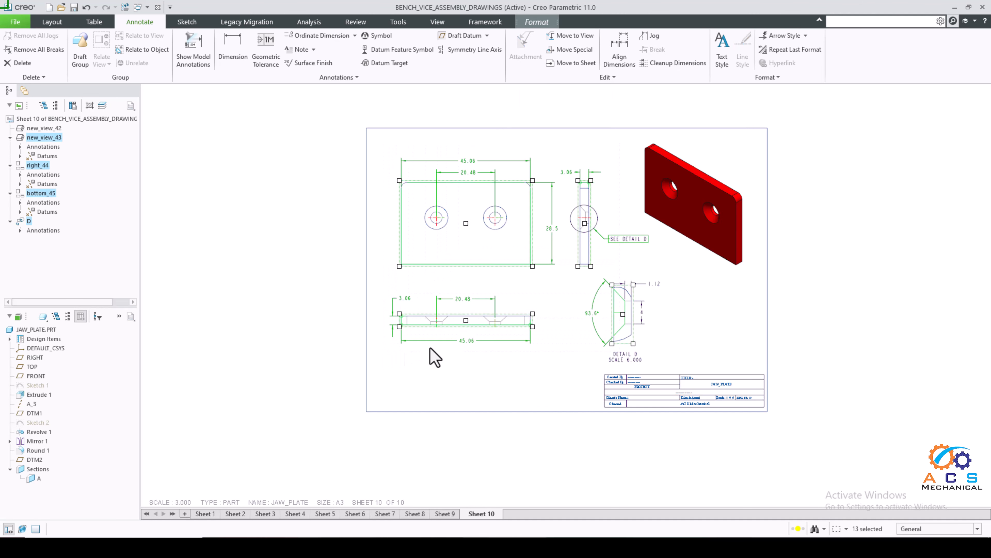
{"action": "left_click", "coordinate": [658, 282], "text": "ctrl"}
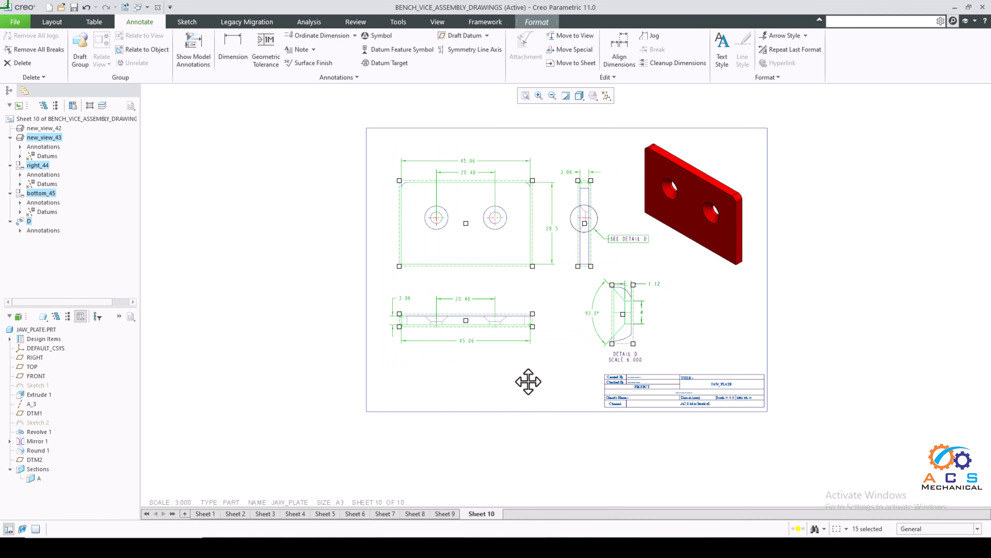
{"action": "left_click", "coordinate": [543, 23]}
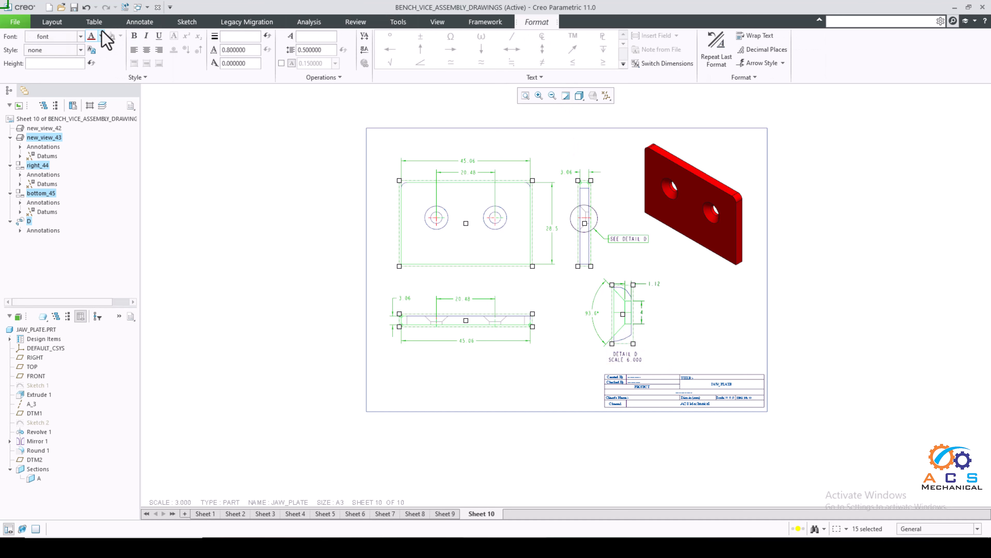
{"action": "left_click", "coordinate": [81, 36]}
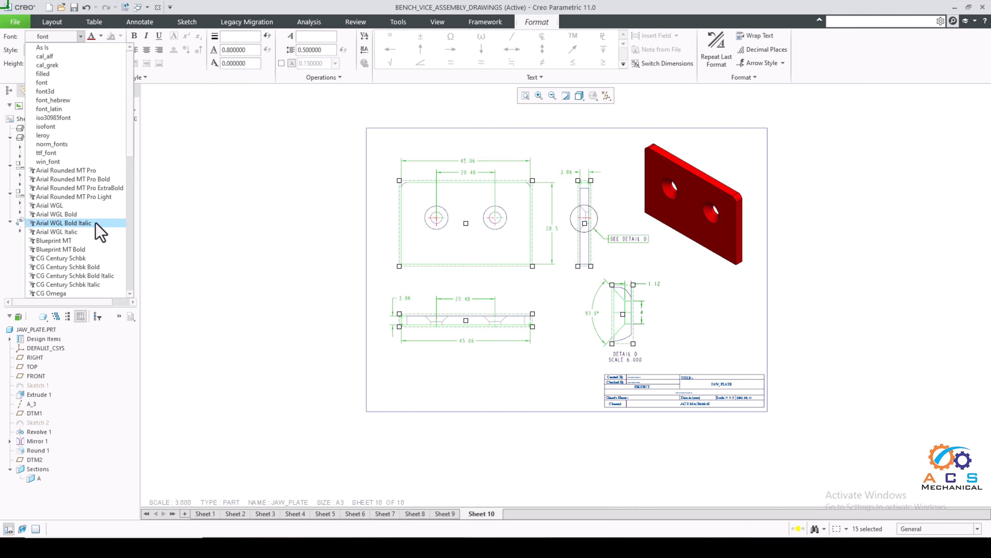
{"action": "left_click", "coordinate": [71, 205]}
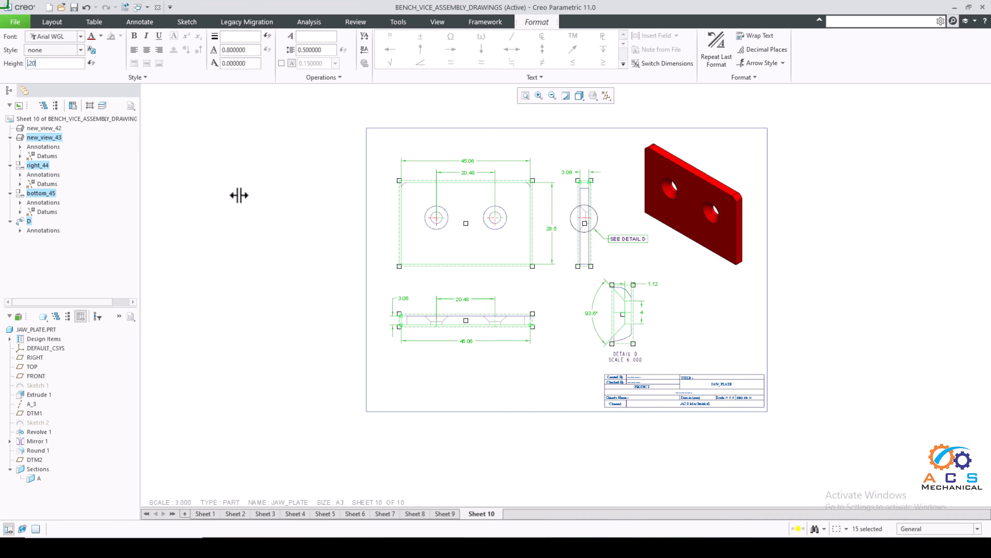
Set the text height of the selected dimensions and SEE DETAIL D note to 0.20, and slightly adjust the front view's height dimension
{"action": "key", "text": "Return"}
{"action": "left_click", "coordinate": [704, 279]}
{"action": "scroll", "coordinate": [596, 178], "scroll_direction": "down", "scroll_amount": 2}
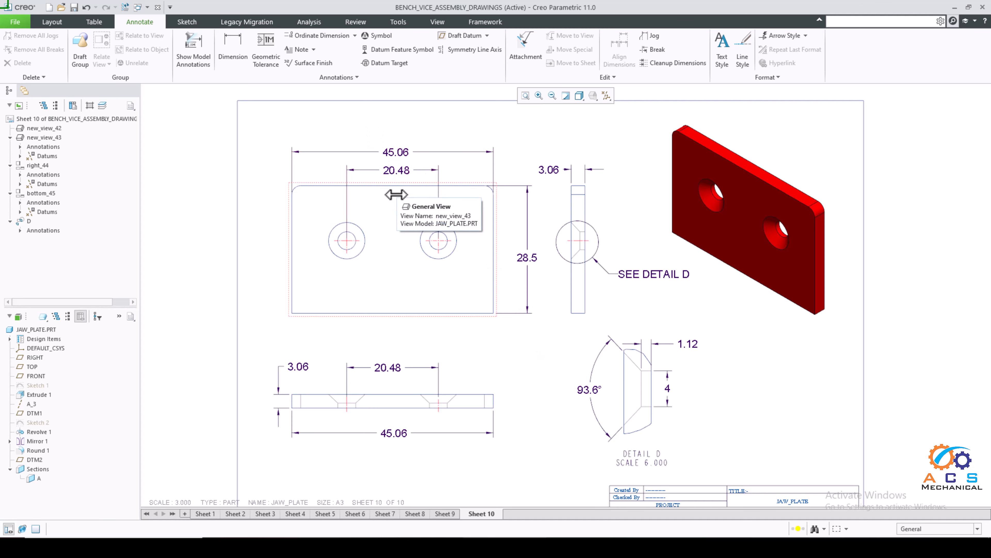
{"action": "left_click", "coordinate": [524, 258]}
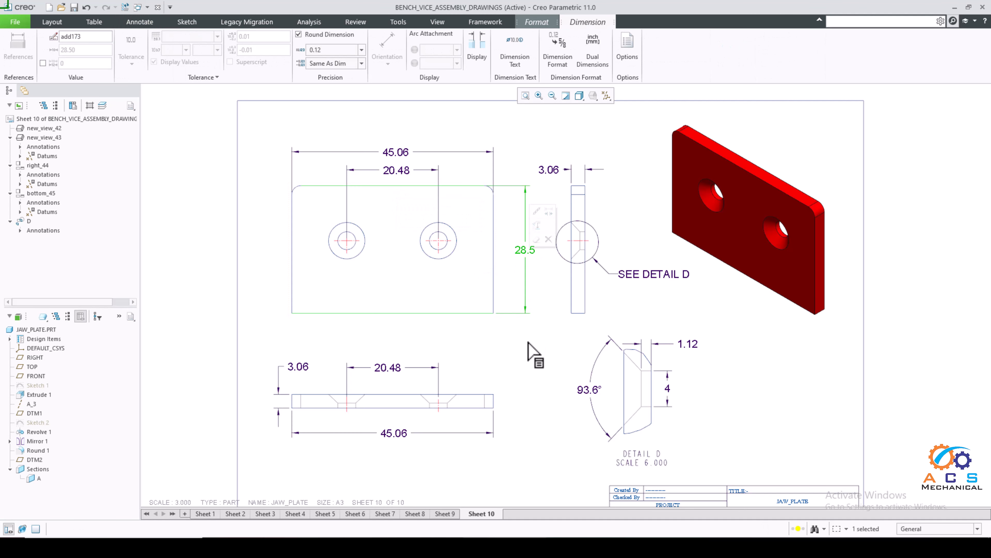
{"action": "left_click", "coordinate": [531, 350]}
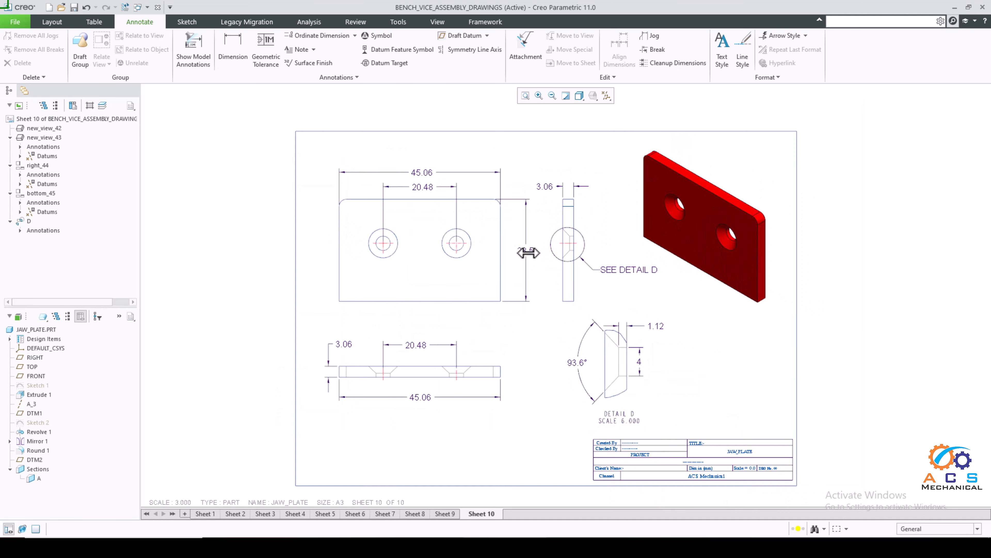
{"action": "scroll", "coordinate": [528, 253], "scroll_direction": "down", "scroll_amount": 2}
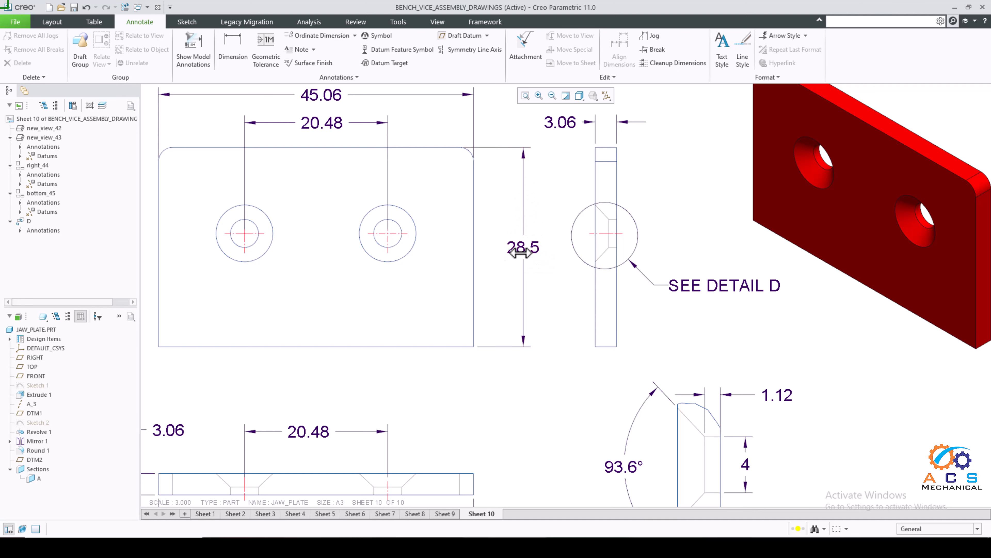
Set the text orientation of all front, side and bottom view dimensions and the detailed view's bore-depth dimension to Parallel to and above leader
{"action": "left_click", "coordinate": [531, 257]}
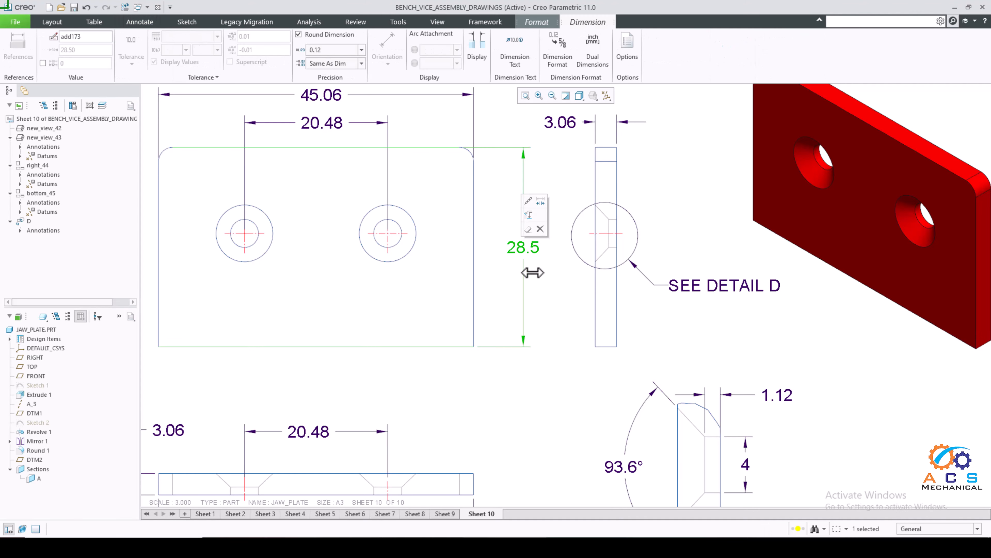
{"action": "scroll", "coordinate": [533, 273], "scroll_direction": "down", "scroll_amount": 2}
{"action": "left_click", "coordinate": [414, 158], "text": "ctrl"}
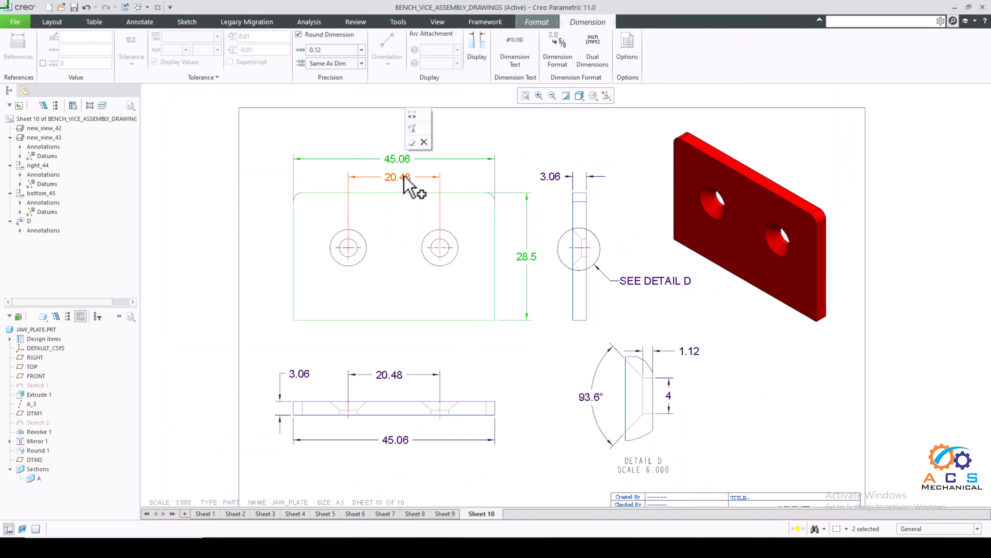
{"action": "left_click", "coordinate": [419, 177], "text": "ctrl"}
{"action": "left_click", "coordinate": [300, 374], "text": "ctrl"}
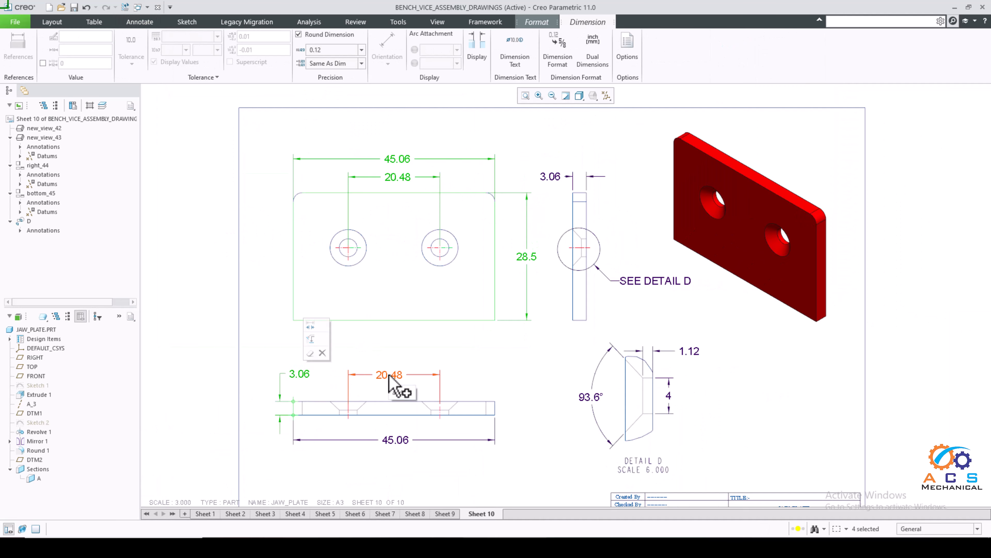
{"action": "left_click", "coordinate": [391, 376], "text": "ctrl"}
{"action": "left_click", "coordinate": [396, 441], "text": "ctrl"}
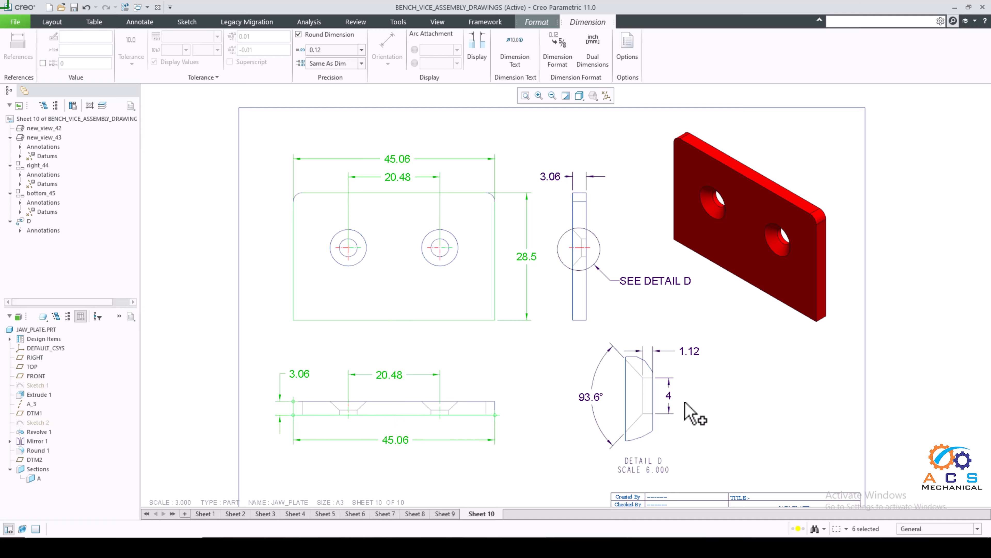
{"action": "left_click", "coordinate": [691, 352], "text": "ctrl"}
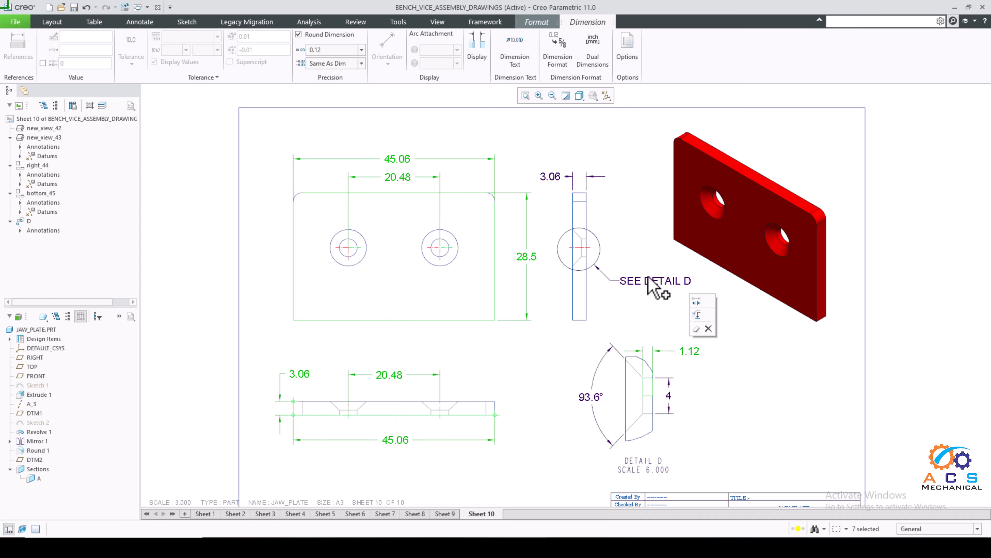
{"action": "left_click", "coordinate": [556, 181], "text": "ctrl"}
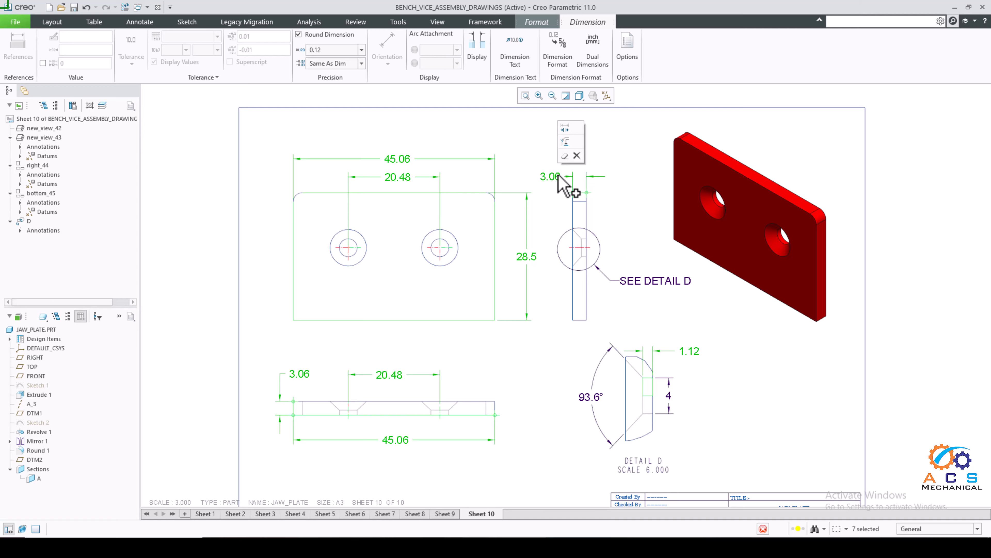
{"action": "left_click_drag", "start_coordinate": [545, 179], "coordinate": [532, 182], "text": "ctrl"}
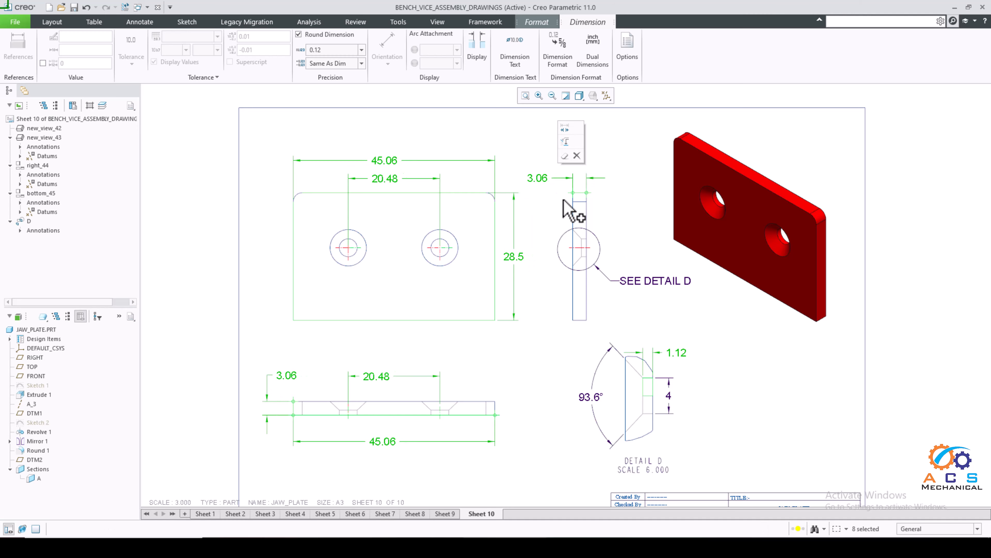
{"action": "left_click", "coordinate": [484, 52]}
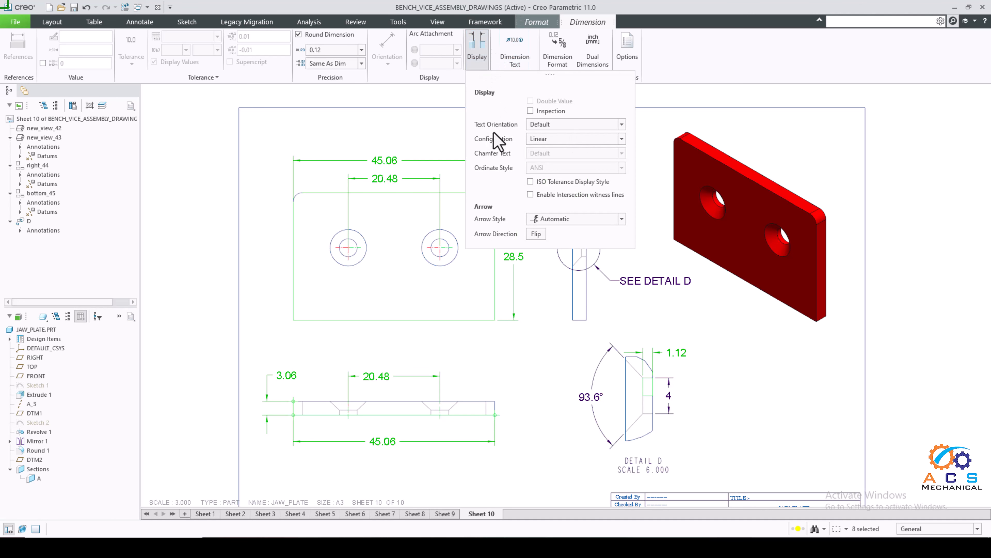
{"action": "left_click", "coordinate": [577, 124]}
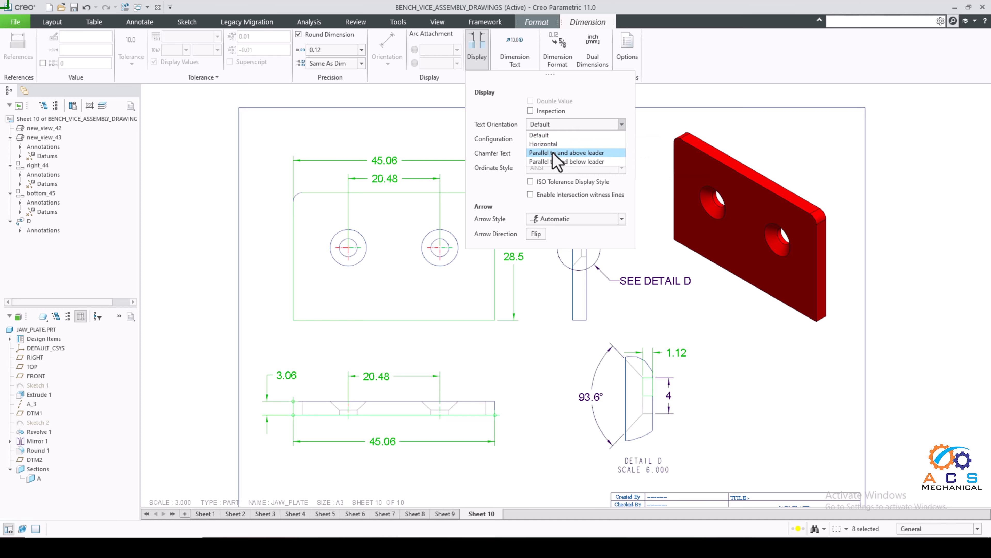
{"action": "left_click", "coordinate": [580, 153]}
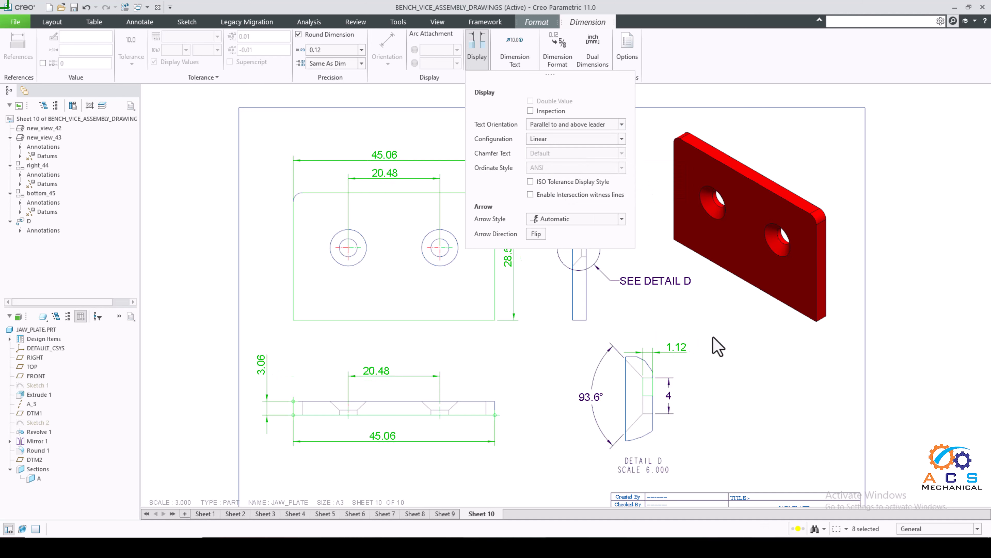
{"action": "left_click", "coordinate": [713, 337]}
In the detailed view, raise the bore-depth dimension slightly and set the bore-width dimension's text orientation to Parallel to and above leader
{"action": "left_click", "coordinate": [671, 344]}
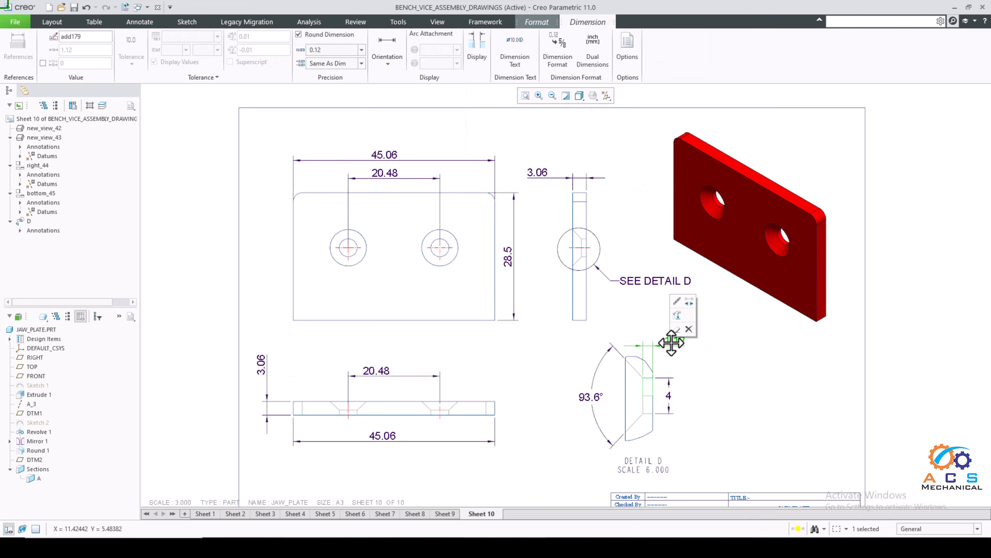
{"action": "left_click", "coordinate": [728, 381]}
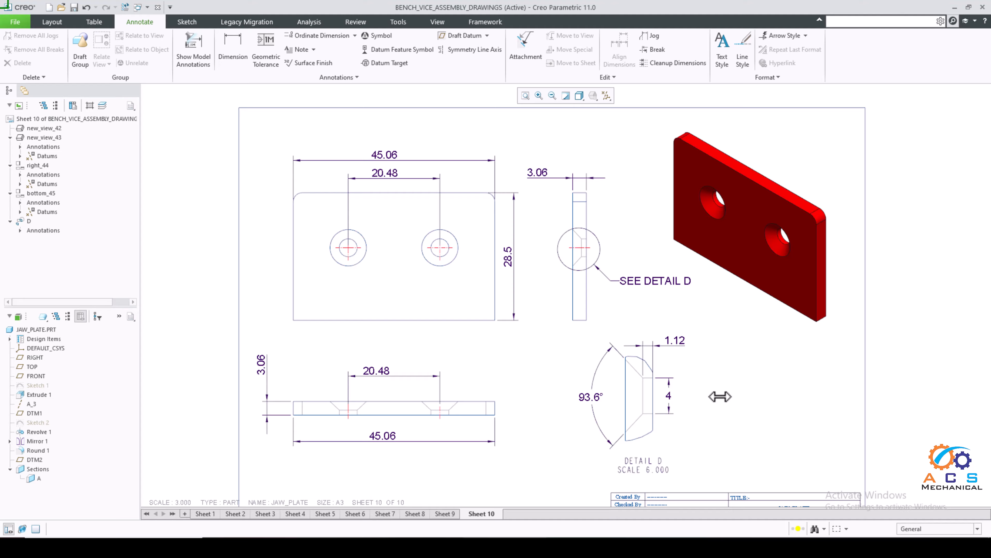
{"action": "left_click", "coordinate": [668, 398]}
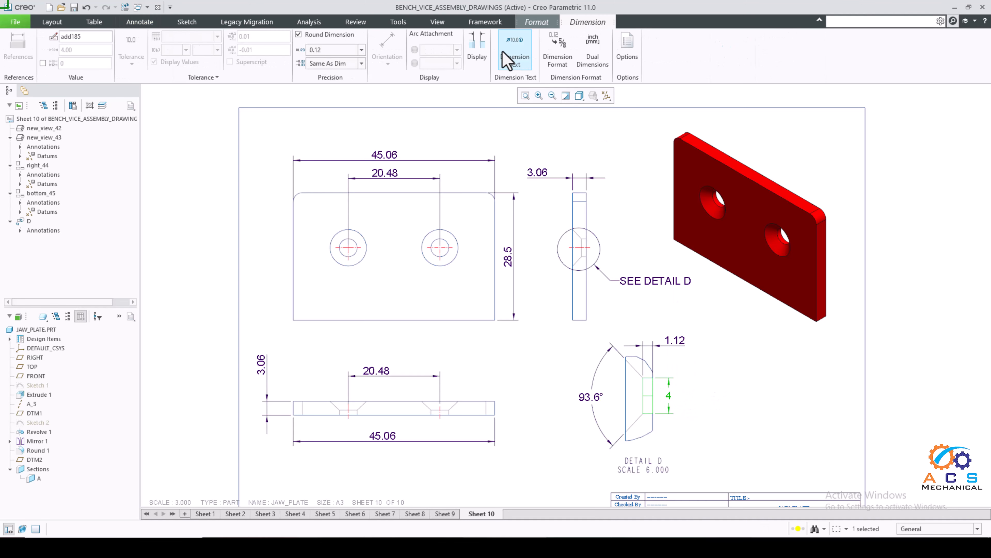
{"action": "left_click", "coordinate": [479, 53]}
{"action": "left_click", "coordinate": [565, 124]}
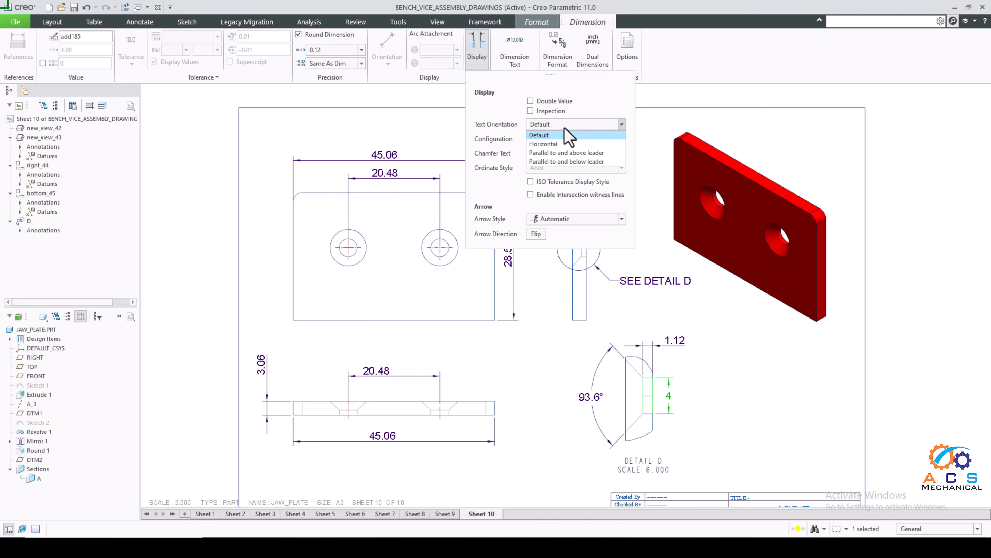
{"action": "left_click", "coordinate": [566, 152]}
{"action": "left_click", "coordinate": [729, 395]}
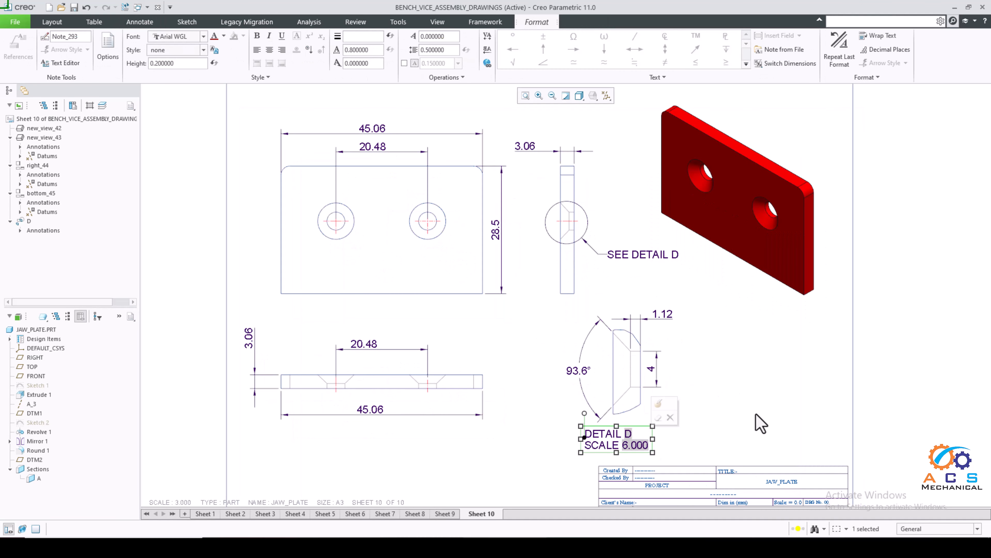
Format the DETAIL D scale note below the detailed view in Arial WGL with a 0.2 text height
{"action": "left_click", "coordinate": [761, 423]}
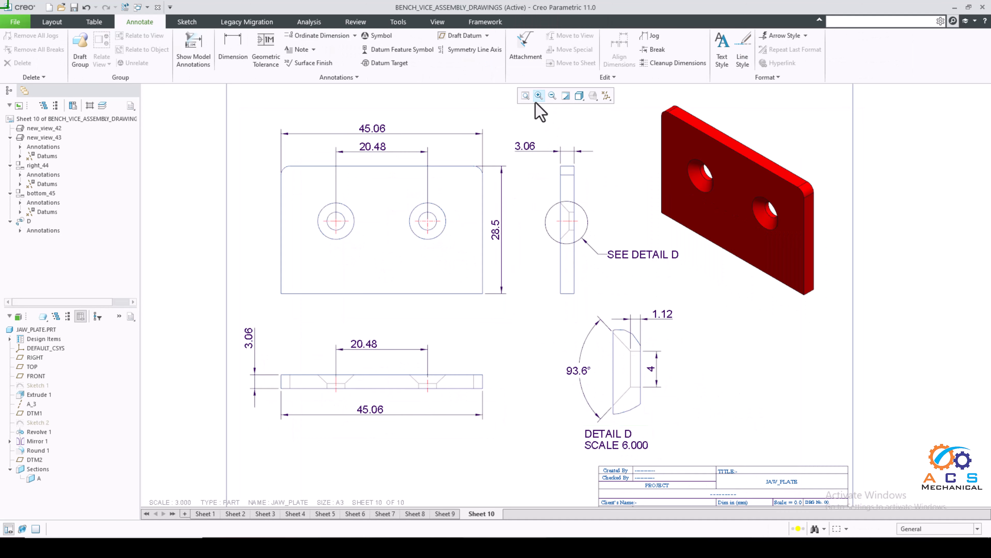
{"action": "left_click", "coordinate": [525, 95]}
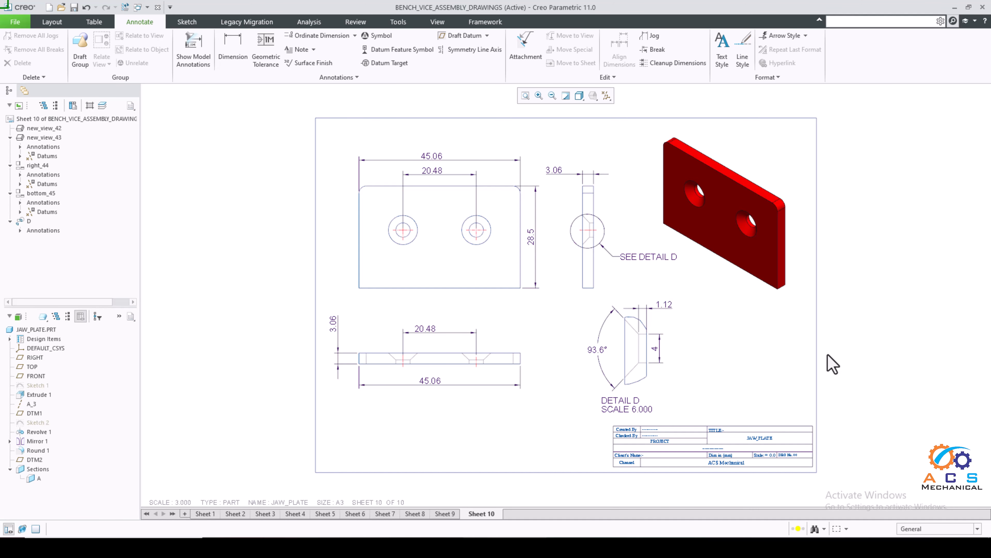
Review the sliding jaw sub-assembly on Sheets 9 and 8, match part PRT0001 in the parts list to its balloon, and return to Sheet 10
{"action": "left_click", "coordinate": [447, 514]}
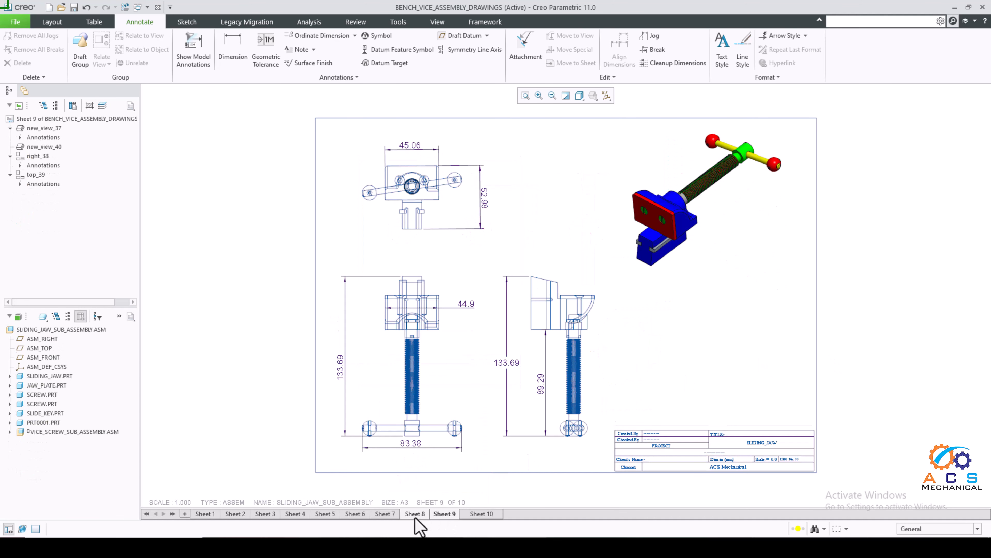
{"action": "left_click", "coordinate": [415, 513]}
{"action": "scroll", "coordinate": [582, 397], "scroll_direction": "down", "scroll_amount": 5}
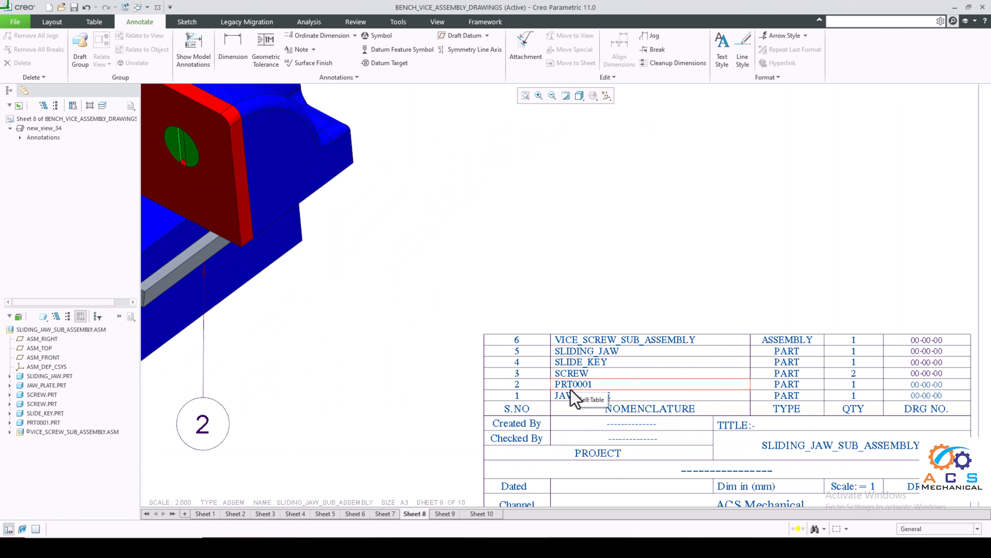
{"action": "left_click", "coordinate": [582, 385]}
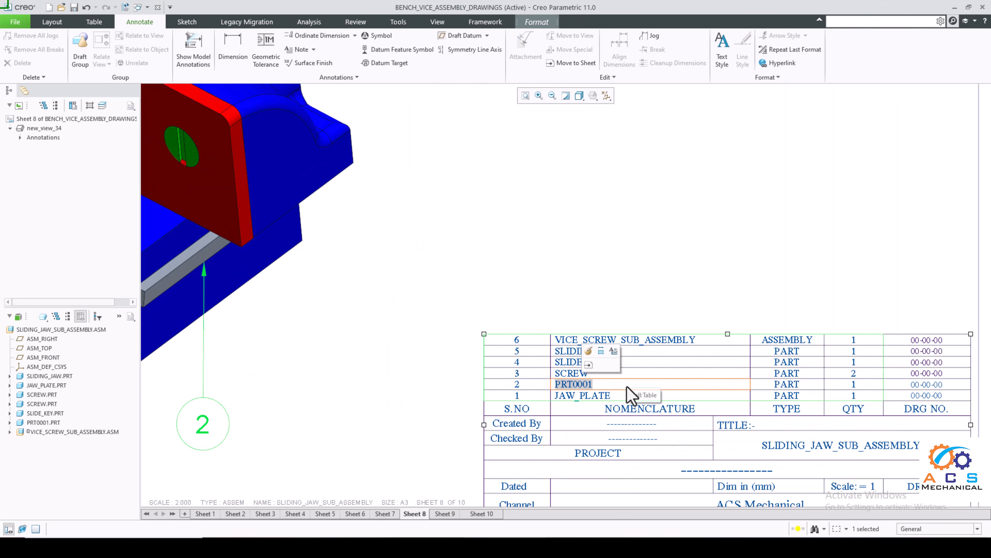
{"action": "scroll", "coordinate": [629, 393], "scroll_direction": "up", "scroll_amount": 2}
{"action": "scroll", "coordinate": [292, 329], "scroll_direction": "down", "scroll_amount": 1}
{"action": "scroll", "coordinate": [292, 330], "scroll_direction": "down", "scroll_amount": 1}
{"action": "scroll", "coordinate": [313, 338], "scroll_direction": "up", "scroll_amount": 2}
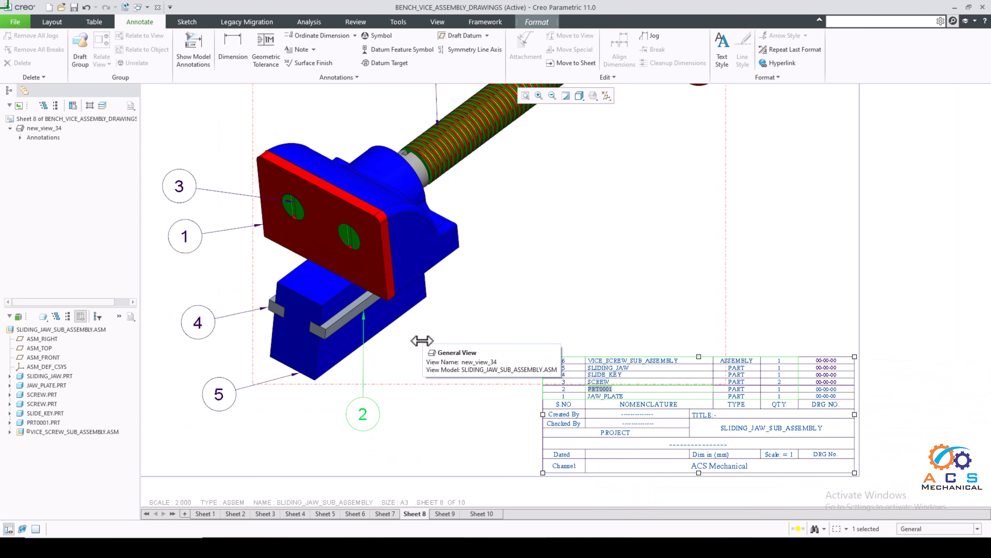
{"action": "scroll", "coordinate": [422, 341], "scroll_direction": "up", "scroll_amount": 2}
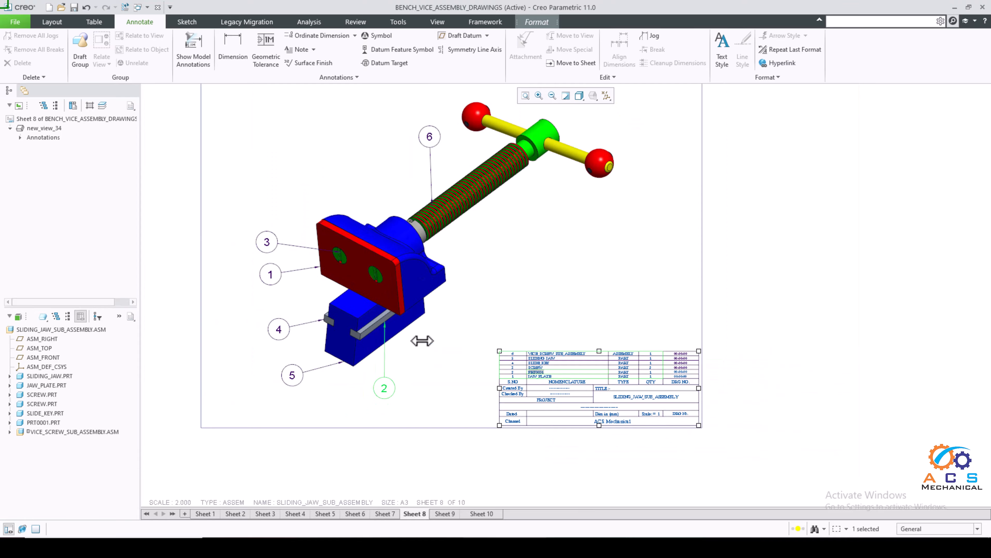
{"action": "scroll", "coordinate": [468, 312], "scroll_direction": "up", "scroll_amount": 2}
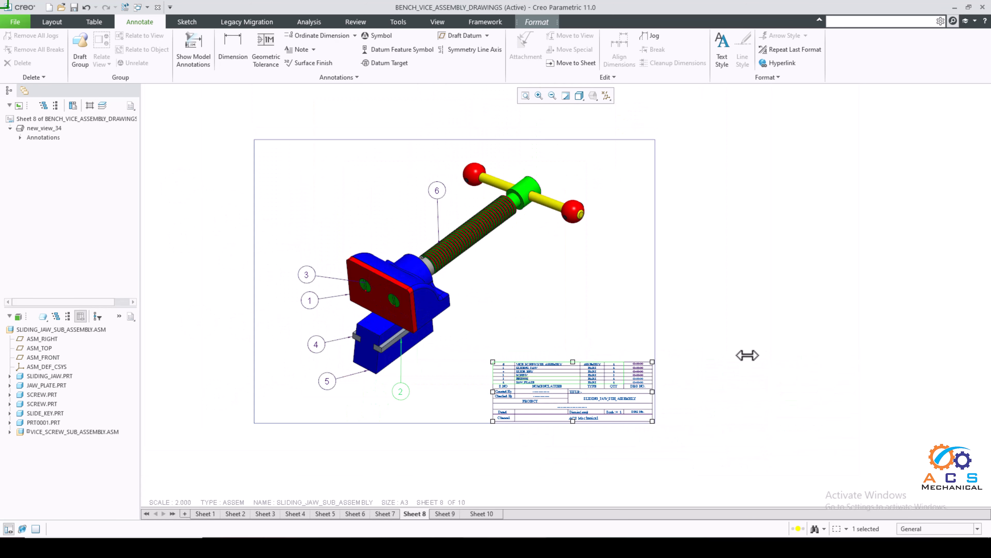
{"action": "left_click", "coordinate": [481, 513]}
{"action": "left_click", "coordinate": [525, 96]}
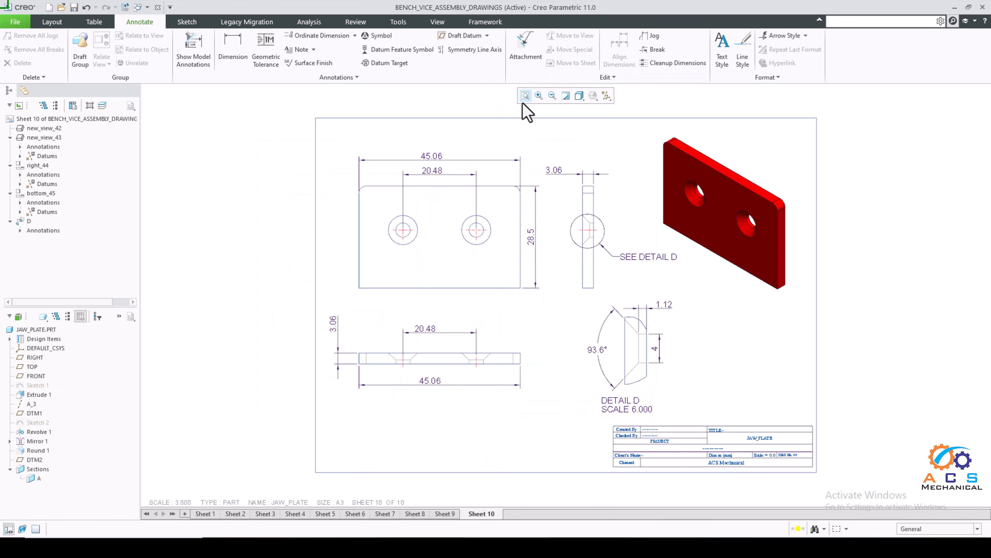